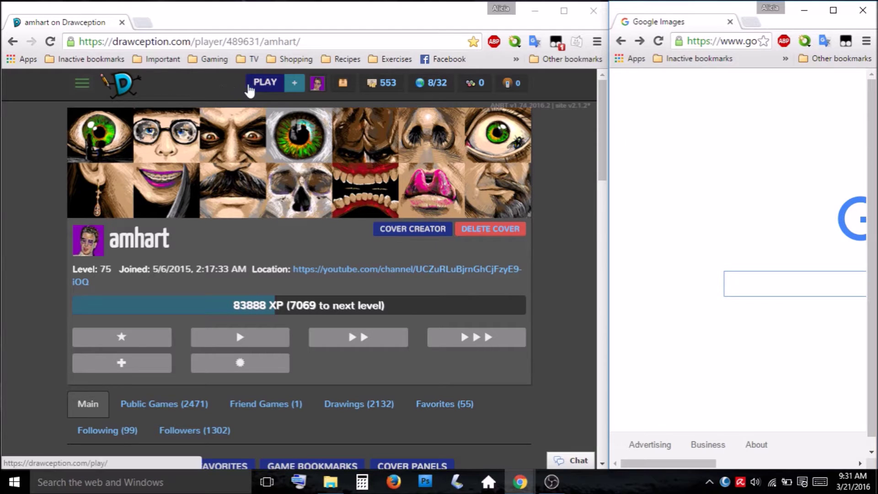
Step: Start a new Drawception game and search Google Images in the other browser window for "peeled banana"
{"action": "left_click", "coordinate": [259, 87]}
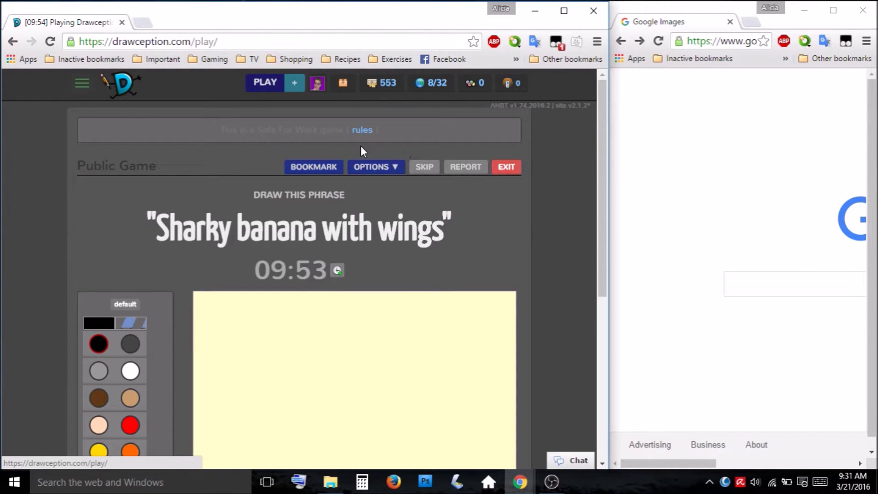
{"action": "left_click", "coordinate": [778, 284]}
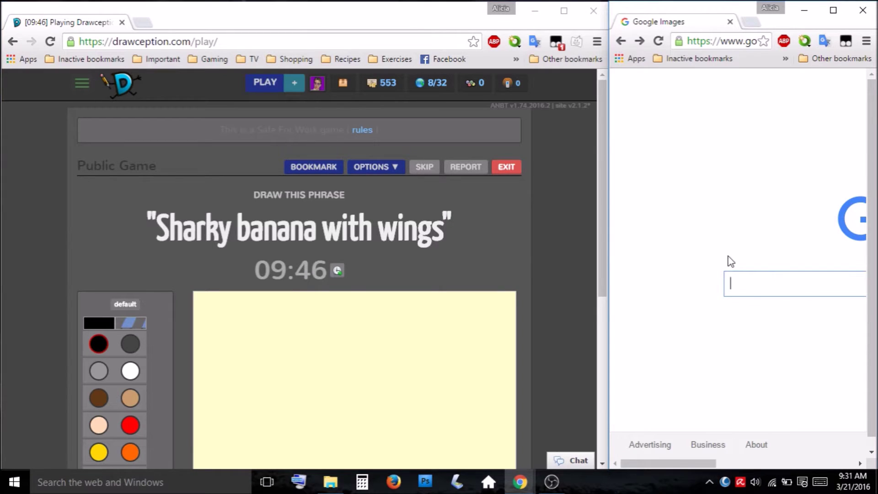
{"action": "type", "text": "banan"}
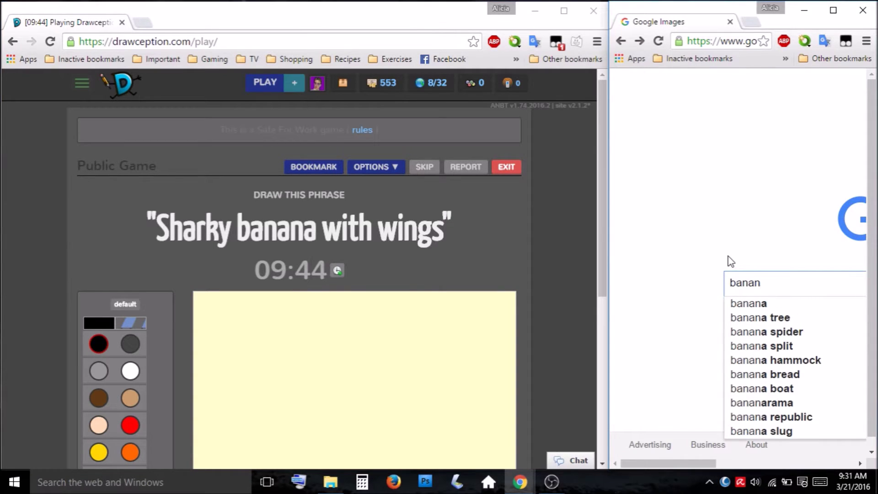
{"action": "key", "text": "BackSpace"}
{"action": "key", "text": "BackSpace"}
{"action": "key", "text": "BackSpace"}
{"action": "key", "text": "BackSpace"}
{"action": "key", "text": "BackSpace"}
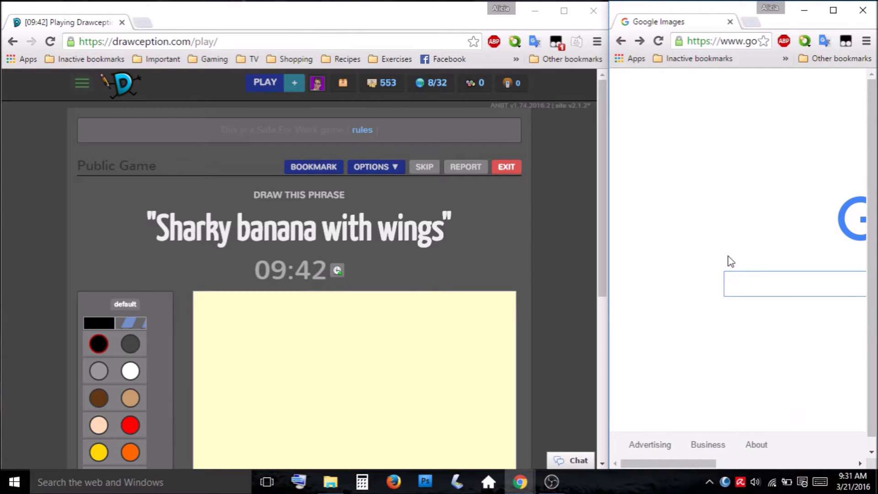
{"action": "type", "text": "peeled"}
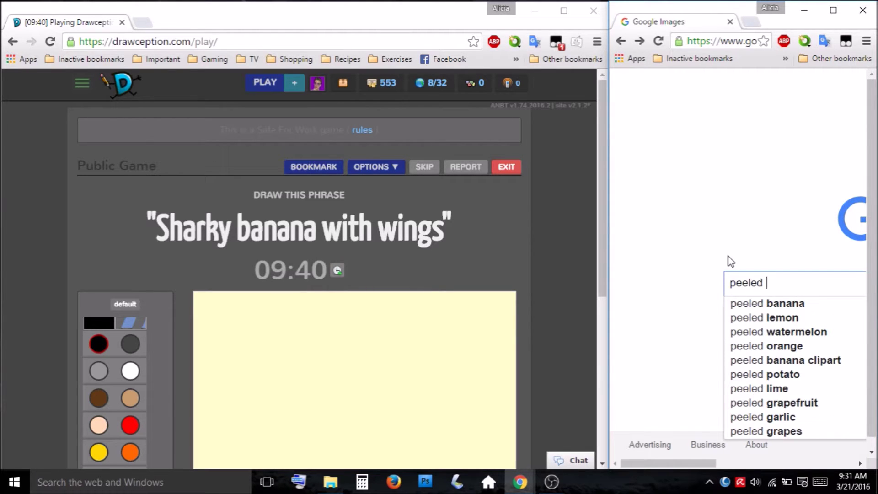
{"action": "key", "text": "Down"}
{"action": "key", "text": "Return"}
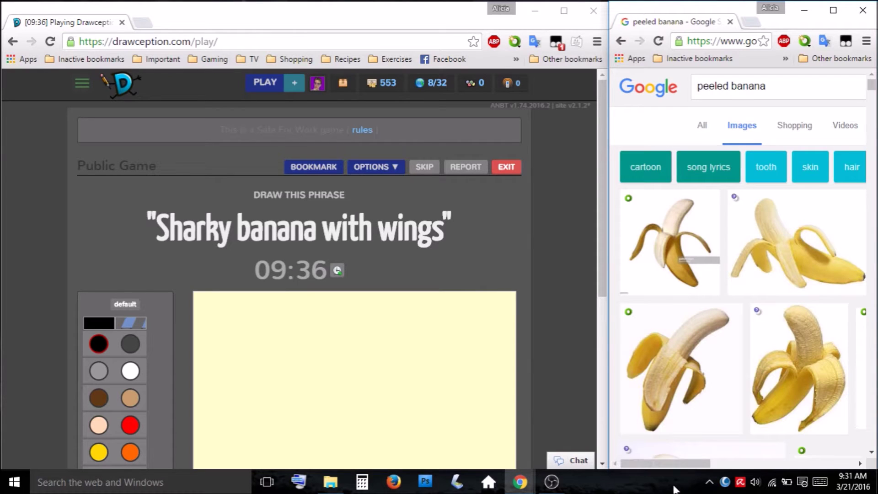
Step: Open the full-size popsugar picture of the half-peeled banana from the image results
{"action": "left_click_drag", "start_coordinate": [680, 462], "coordinate": [660, 463]}
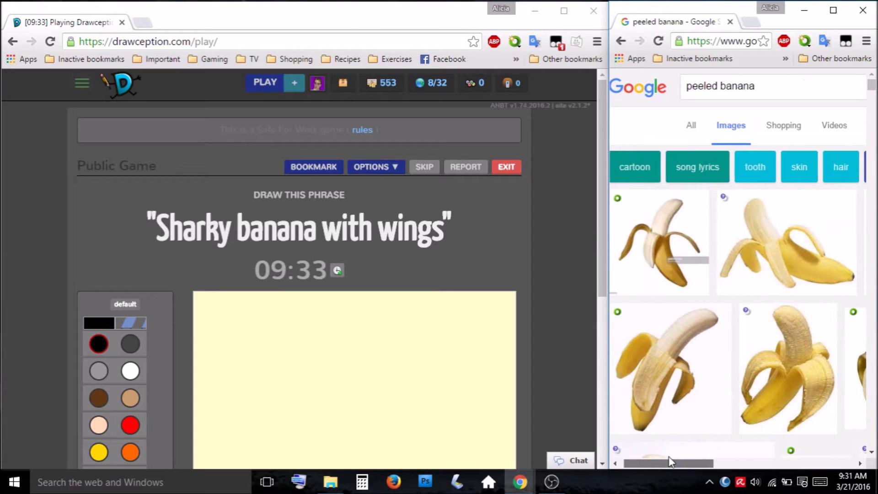
{"action": "left_click", "coordinate": [633, 378]}
{"action": "left_click_drag", "start_coordinate": [683, 465], "coordinate": [727, 465]}
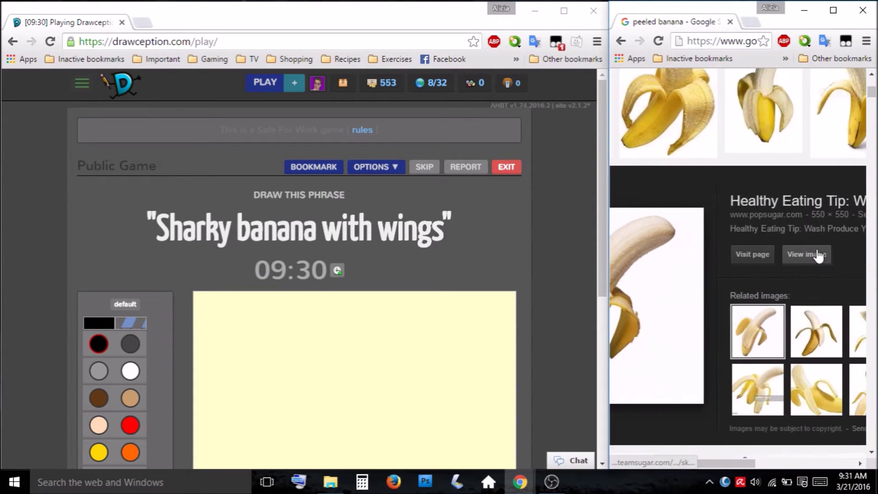
{"action": "left_click", "coordinate": [817, 256]}
Step: Return to the image results and search for "shark"
{"action": "left_click", "coordinate": [646, 23]}
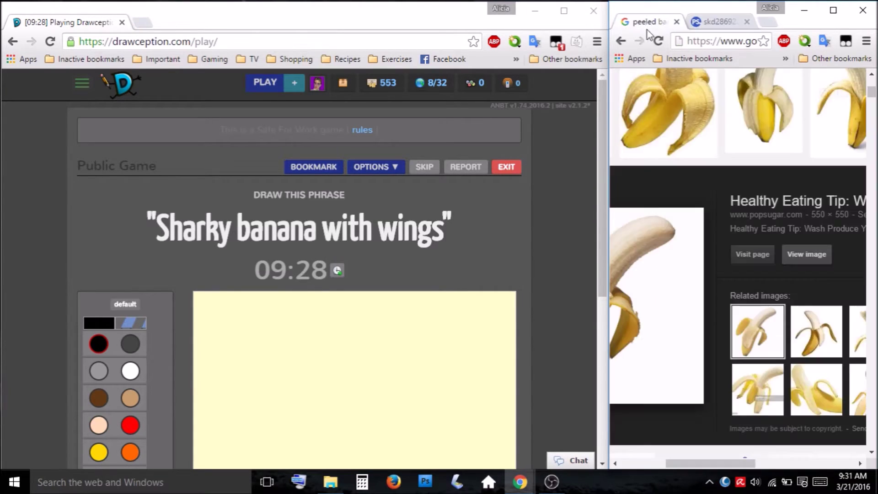
{"action": "scroll", "coordinate": [690, 174], "scroll_direction": "up", "scroll_amount": 2}
{"action": "scroll", "coordinate": [687, 169], "scroll_direction": "up", "scroll_amount": 4}
{"action": "left_click_drag", "start_coordinate": [674, 91], "coordinate": [575, 74]}
{"action": "type", "text": "shark"}
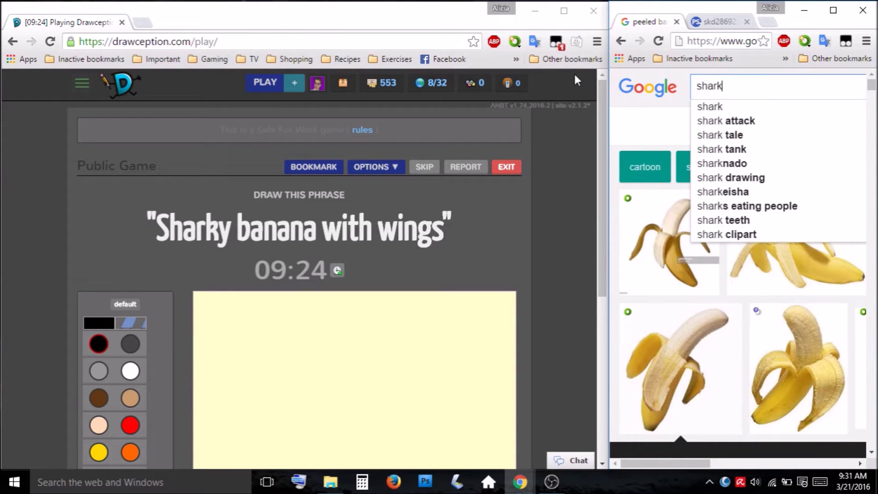
{"action": "left_click", "coordinate": [700, 108]}
Step: Preview the picture of the shark with its mouth open from the image results
{"action": "scroll", "coordinate": [702, 434], "scroll_direction": "down", "scroll_amount": 3}
{"action": "left_click_drag", "start_coordinate": [693, 463], "coordinate": [799, 452]}
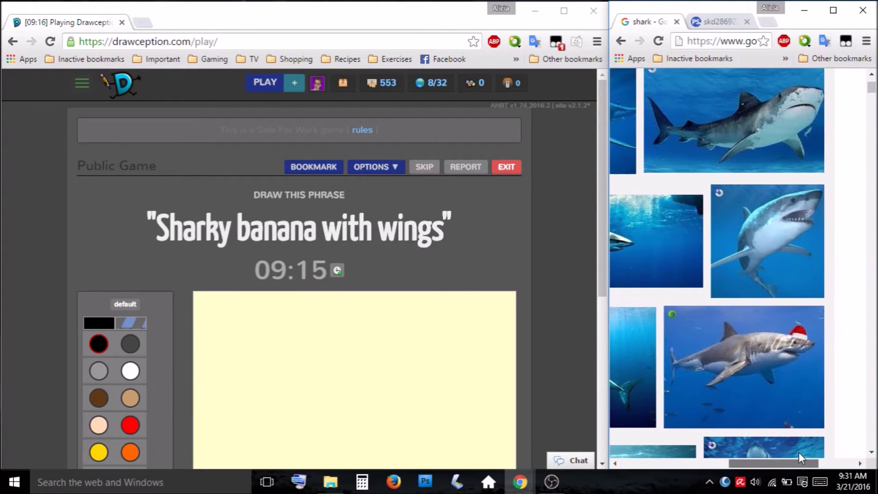
{"action": "left_click", "coordinate": [787, 247]}
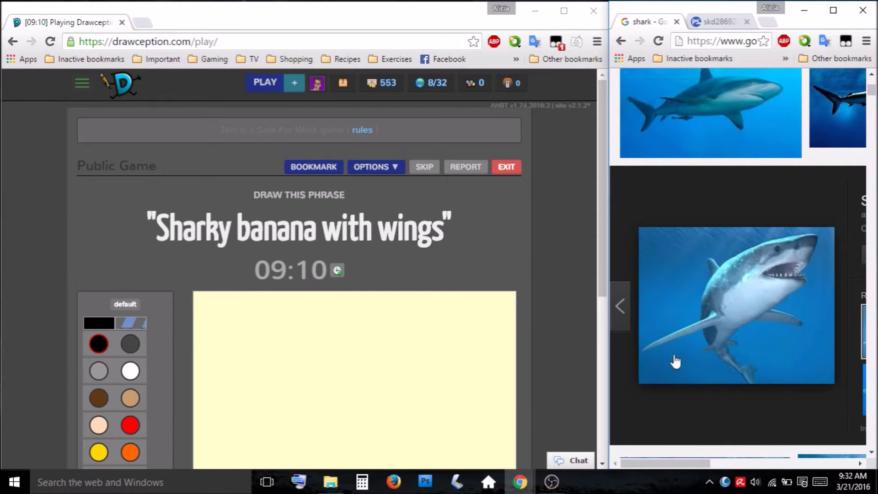
Step: Bring the whole drawing canvas into view, compare the two reference pictures and leave the peeled banana picture showing beside it
{"action": "left_click_drag", "start_coordinate": [601, 214], "coordinate": [577, 284]}
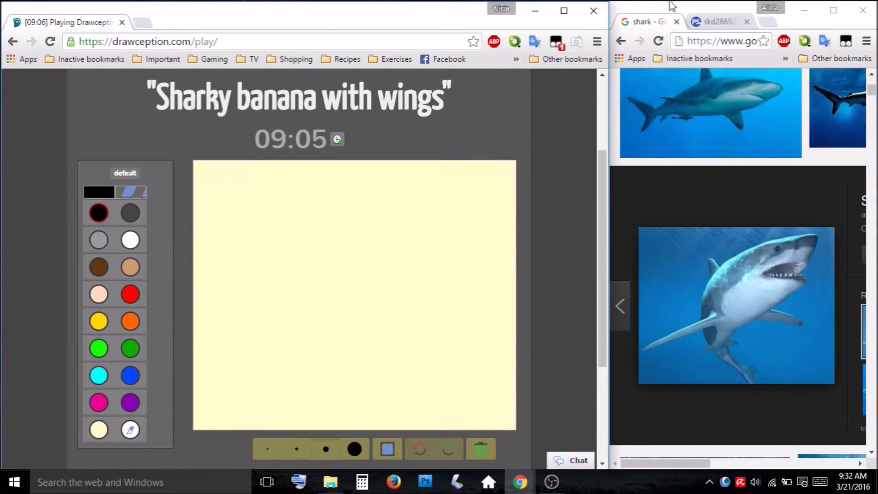
{"action": "left_click", "coordinate": [721, 22]}
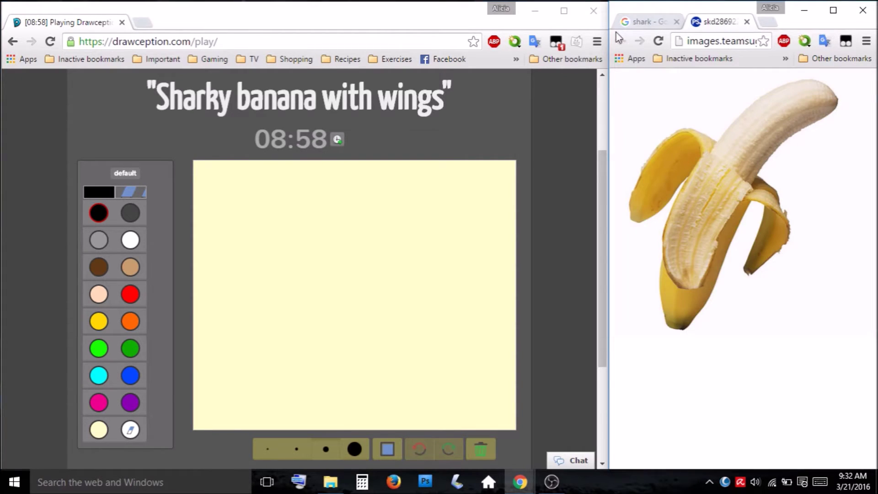
{"action": "left_click", "coordinate": [640, 27]}
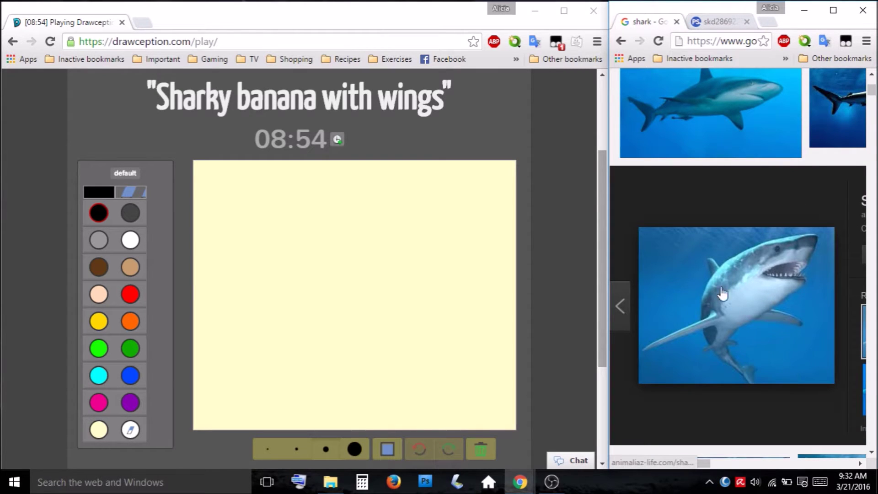
{"action": "left_click", "coordinate": [731, 26]}
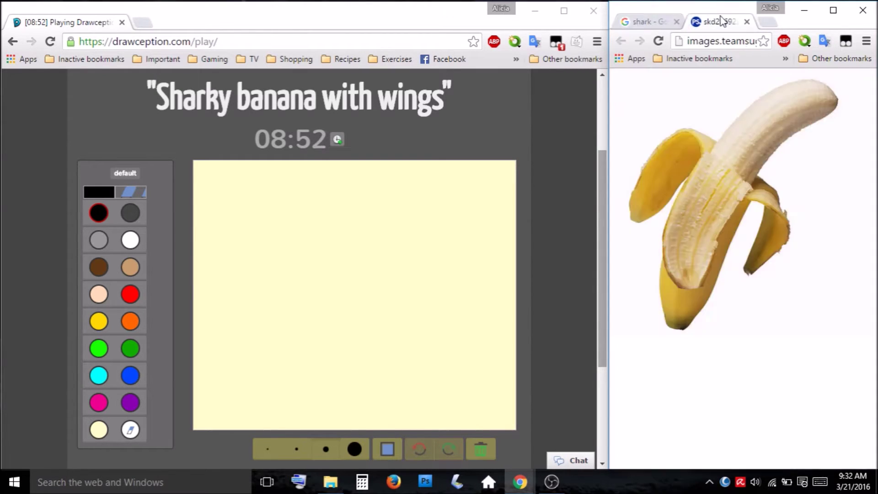
{"action": "left_click_drag", "start_coordinate": [597, 177], "coordinate": [597, 180]}
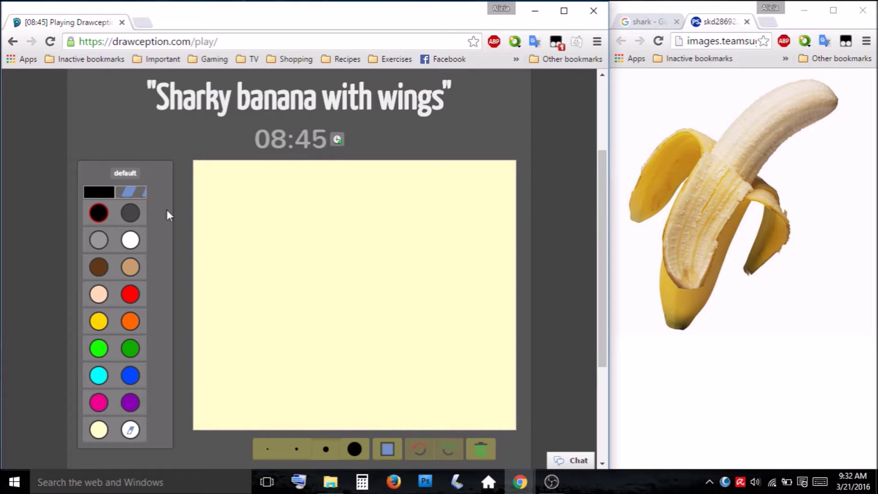
Step: Undo a black test stroke and fill the whole canvas background with blue
{"action": "left_click_drag", "start_coordinate": [244, 278], "coordinate": [240, 357]}
{"action": "left_click", "coordinate": [419, 450]}
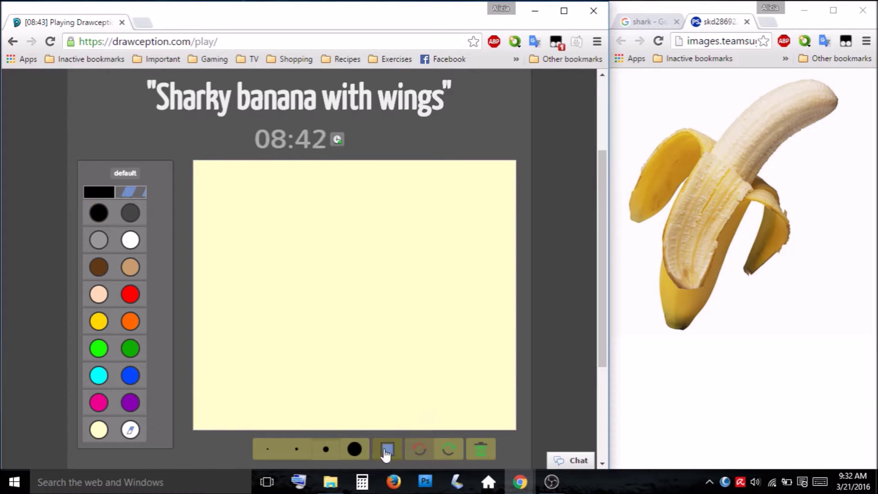
{"action": "left_click", "coordinate": [388, 450]}
{"action": "left_click", "coordinate": [443, 398]}
Step: Paint a solid cyan area across the bottom of the canvas and streak thin horizontal cyan lines just above it
{"action": "left_click", "coordinate": [98, 375]}
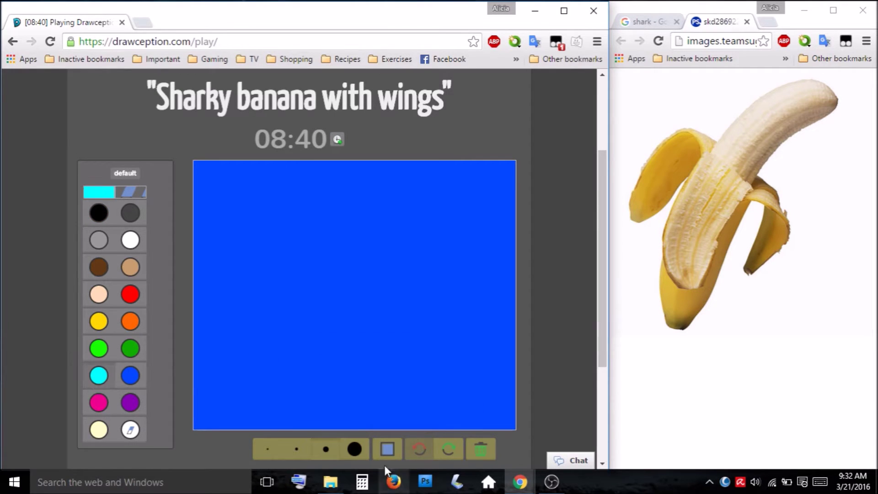
{"action": "mouse_move", "coordinate": [238, 379]}
{"action": "left_mouse_down"}
{"action": "mouse_move", "coordinate": [460, 373]}
{"action": "mouse_move", "coordinate": [700, 389]}
{"action": "mouse_move", "coordinate": [307, 406]}
{"action": "mouse_move", "coordinate": [375, 432]}
{"action": "left_mouse_up"}
{"action": "left_click_drag", "start_coordinate": [585, 371], "coordinate": [411, 360]}
{"action": "left_click", "coordinate": [262, 451]}
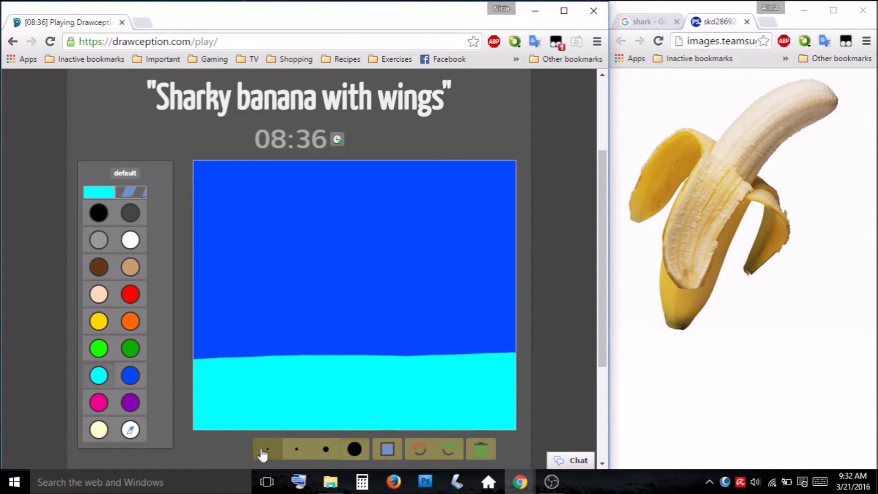
{"action": "mouse_move", "coordinate": [223, 359]}
{"action": "left_mouse_down"}
{"action": "mouse_move", "coordinate": [515, 347]}
{"action": "mouse_move", "coordinate": [603, 361]}
{"action": "mouse_move", "coordinate": [172, 352]}
{"action": "mouse_move", "coordinate": [519, 347]}
{"action": "mouse_move", "coordinate": [549, 331]}
{"action": "mouse_move", "coordinate": [195, 322]}
{"action": "mouse_move", "coordinate": [606, 313]}
{"action": "mouse_move", "coordinate": [155, 355]}
{"action": "left_mouse_up"}
{"action": "left_click_drag", "start_coordinate": [251, 354], "coordinate": [26, 314]}
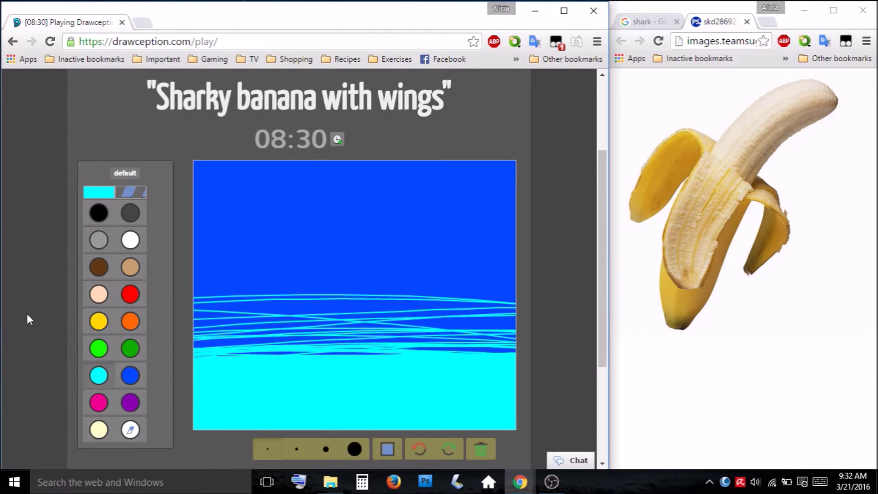
Step: Streak thin horizontal gray lines across the middle of the background and dark gray lines across its top
{"action": "left_click", "coordinate": [98, 240]}
{"action": "mouse_move", "coordinate": [197, 300]}
{"action": "left_mouse_down"}
{"action": "mouse_move", "coordinate": [352, 293]}
{"action": "mouse_move", "coordinate": [553, 316]}
{"action": "mouse_move", "coordinate": [554, 328]}
{"action": "mouse_move", "coordinate": [549, 310]}
{"action": "mouse_move", "coordinate": [131, 298]}
{"action": "mouse_move", "coordinate": [589, 287]}
{"action": "mouse_move", "coordinate": [232, 249]}
{"action": "mouse_move", "coordinate": [180, 298]}
{"action": "mouse_move", "coordinate": [461, 345]}
{"action": "mouse_move", "coordinate": [206, 366]}
{"action": "mouse_move", "coordinate": [373, 391]}
{"action": "mouse_move", "coordinate": [503, 269]}
{"action": "mouse_move", "coordinate": [197, 258]}
{"action": "left_mouse_up"}
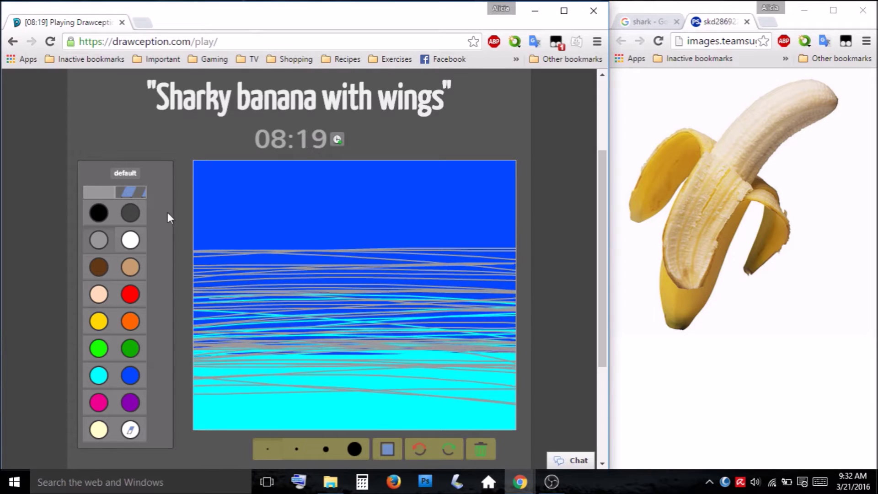
{"action": "left_click", "coordinate": [131, 213]}
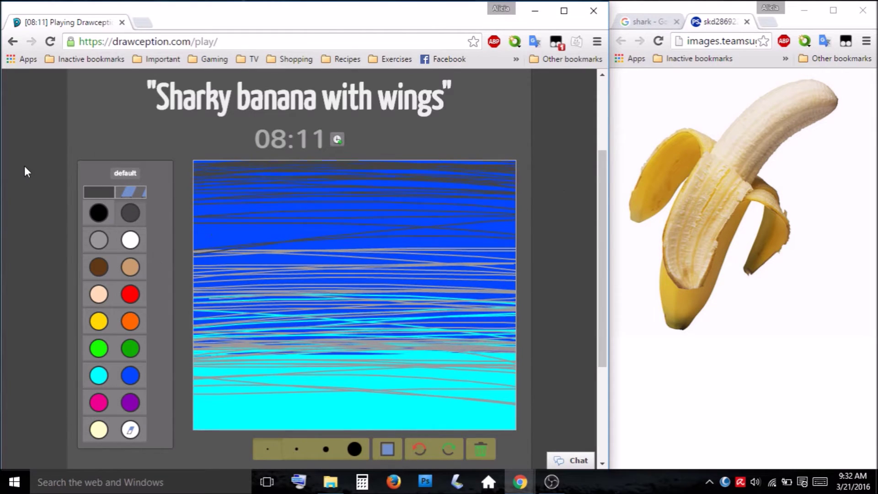
Step: Blend the background by layering thin blue strokes over the gray and cyan lines, and add thin peach streaks near the bottom
{"action": "left_click", "coordinate": [131, 375]}
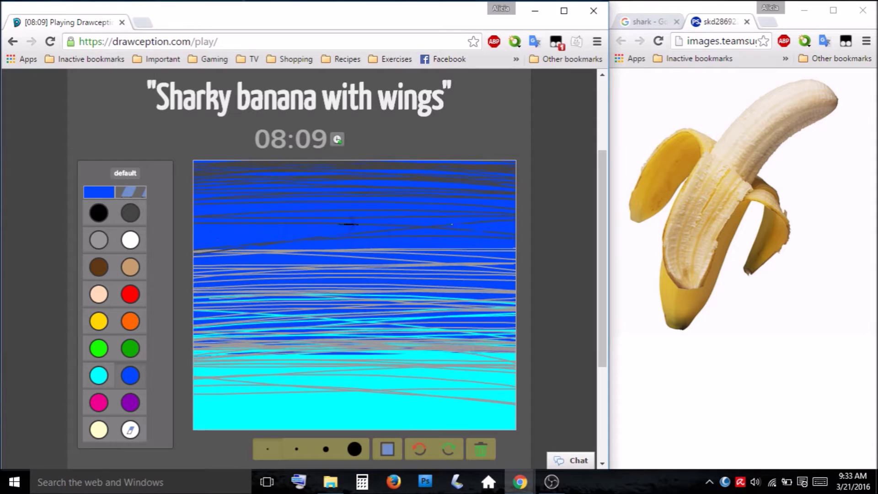
{"action": "mouse_move", "coordinate": [160, 172]}
{"action": "left_mouse_down"}
{"action": "mouse_move", "coordinate": [357, 255]}
{"action": "mouse_move", "coordinate": [429, 224]}
{"action": "mouse_move", "coordinate": [123, 285]}
{"action": "mouse_move", "coordinate": [184, 317]}
{"action": "mouse_move", "coordinate": [184, 301]}
{"action": "mouse_move", "coordinate": [541, 237]}
{"action": "left_mouse_up"}
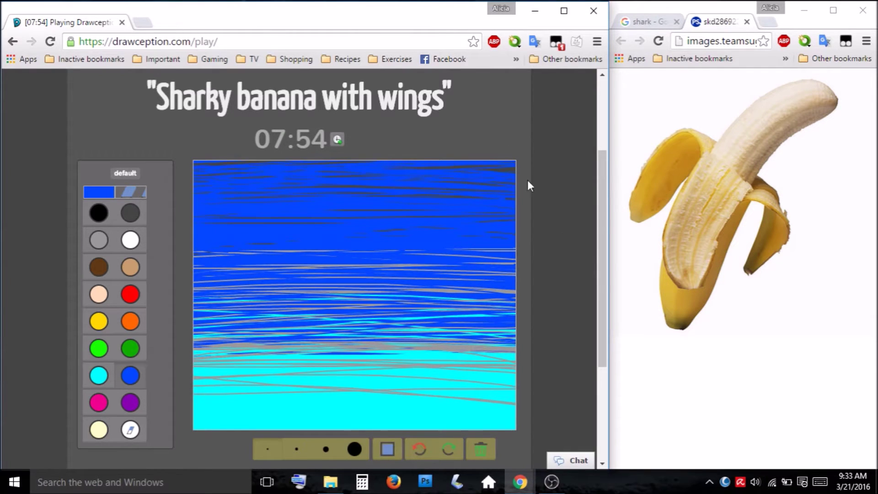
{"action": "mouse_move", "coordinate": [270, 254]}
{"action": "left_mouse_down"}
{"action": "mouse_move", "coordinate": [567, 263]}
{"action": "mouse_move", "coordinate": [167, 287]}
{"action": "mouse_move", "coordinate": [532, 320]}
{"action": "mouse_move", "coordinate": [206, 373]}
{"action": "mouse_move", "coordinate": [507, 414]}
{"action": "mouse_move", "coordinate": [562, 317]}
{"action": "mouse_move", "coordinate": [615, 273]}
{"action": "mouse_move", "coordinate": [194, 243]}
{"action": "left_mouse_up"}
{"action": "mouse_move", "coordinate": [427, 251]}
{"action": "left_mouse_down"}
{"action": "mouse_move", "coordinate": [480, 332]}
{"action": "mouse_move", "coordinate": [137, 372]}
{"action": "mouse_move", "coordinate": [516, 366]}
{"action": "mouse_move", "coordinate": [512, 378]}
{"action": "mouse_move", "coordinate": [140, 431]}
{"action": "mouse_move", "coordinate": [412, 396]}
{"action": "mouse_move", "coordinate": [194, 378]}
{"action": "left_mouse_up"}
{"action": "left_click", "coordinate": [99, 294]}
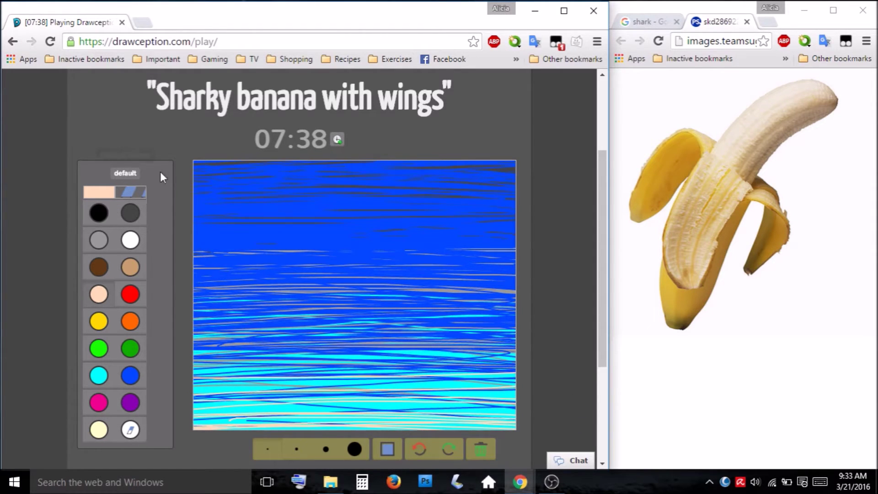
Step: Paint the curved lower body of the banana in orange with the largest brush
{"action": "left_click", "coordinate": [130, 322]}
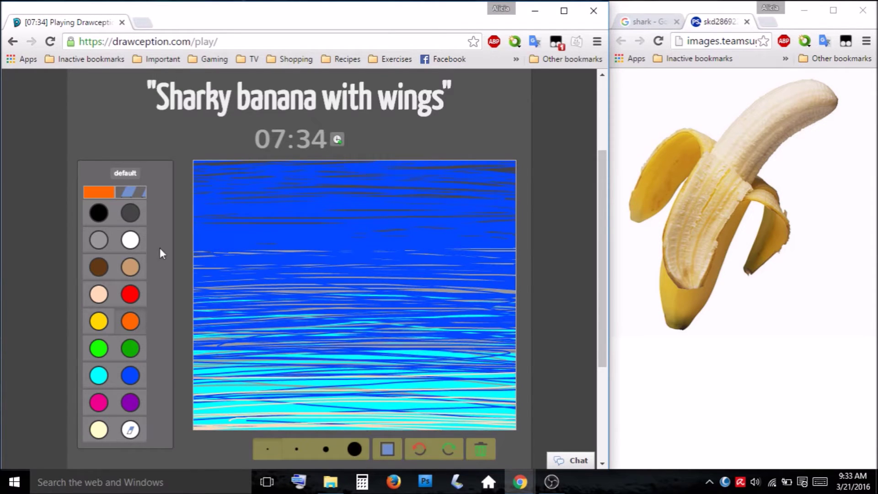
{"action": "left_click", "coordinate": [355, 449]}
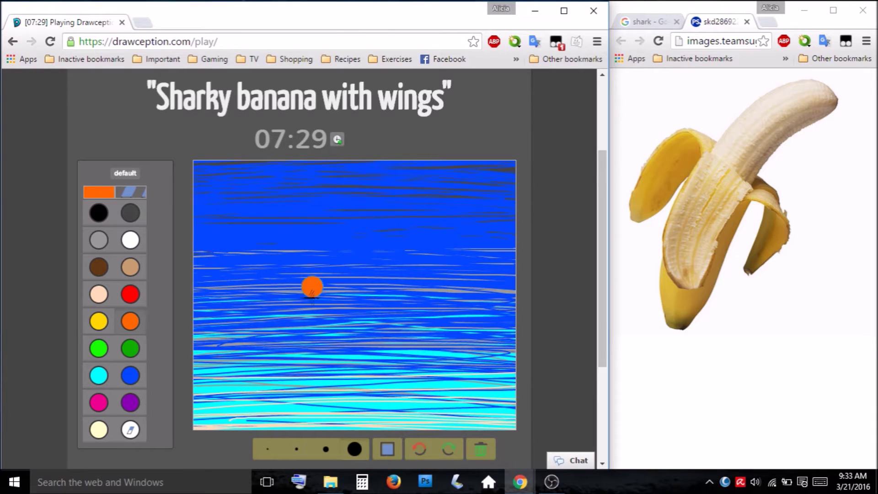
{"action": "mouse_move", "coordinate": [256, 365]}
{"action": "left_mouse_down"}
{"action": "mouse_move", "coordinate": [257, 318]}
{"action": "mouse_move", "coordinate": [303, 280]}
{"action": "mouse_move", "coordinate": [350, 263]}
{"action": "mouse_move", "coordinate": [258, 372]}
{"action": "mouse_move", "coordinate": [339, 274]}
{"action": "mouse_move", "coordinate": [272, 360]}
{"action": "mouse_move", "coordinate": [306, 309]}
{"action": "mouse_move", "coordinate": [337, 284]}
{"action": "mouse_move", "coordinate": [329, 289]}
{"action": "mouse_move", "coordinate": [350, 285]}
{"action": "mouse_move", "coordinate": [292, 330]}
{"action": "left_mouse_up"}
{"action": "left_click_drag", "start_coordinate": [303, 300], "coordinate": [334, 261]}
Step: Paint the peeled banana end in tan and, following the shark reference picture, shape it into a pointed snout with an open lower jaw
{"action": "left_click", "coordinate": [99, 323]}
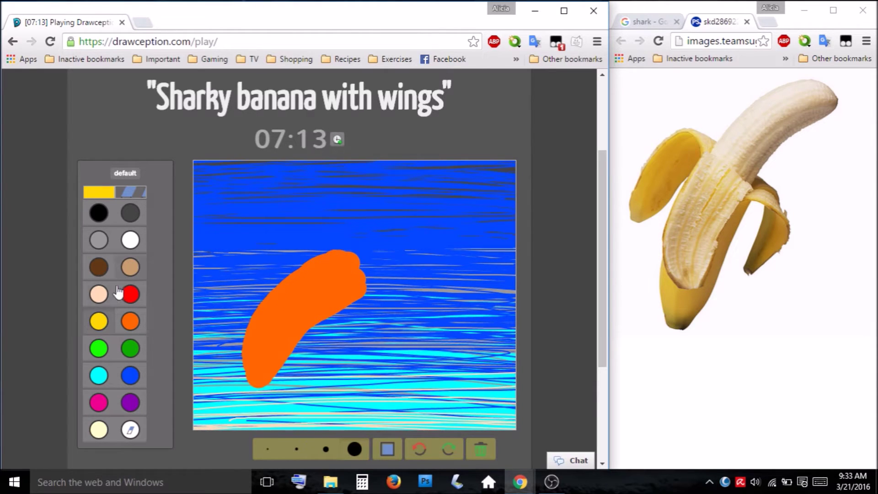
{"action": "left_click", "coordinate": [129, 267]}
{"action": "mouse_move", "coordinate": [357, 260]}
{"action": "left_mouse_down"}
{"action": "mouse_move", "coordinate": [414, 233]}
{"action": "mouse_move", "coordinate": [449, 231]}
{"action": "mouse_move", "coordinate": [353, 261]}
{"action": "left_mouse_up"}
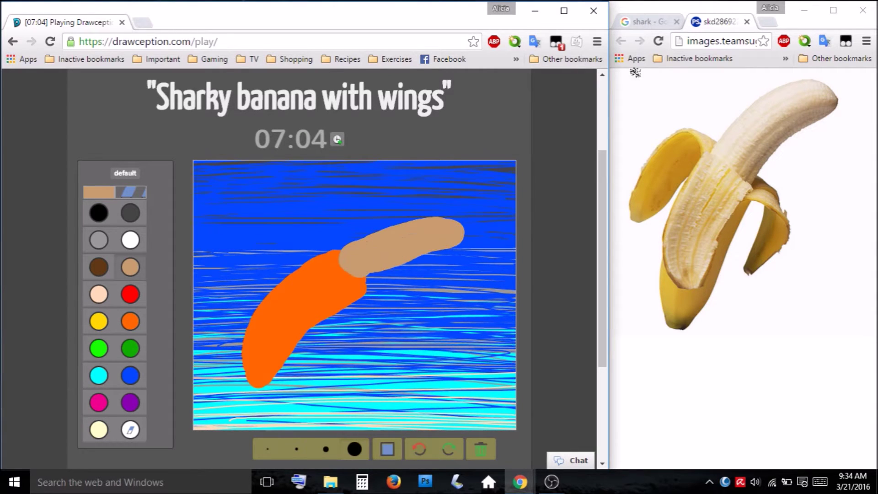
{"action": "left_click", "coordinate": [646, 23]}
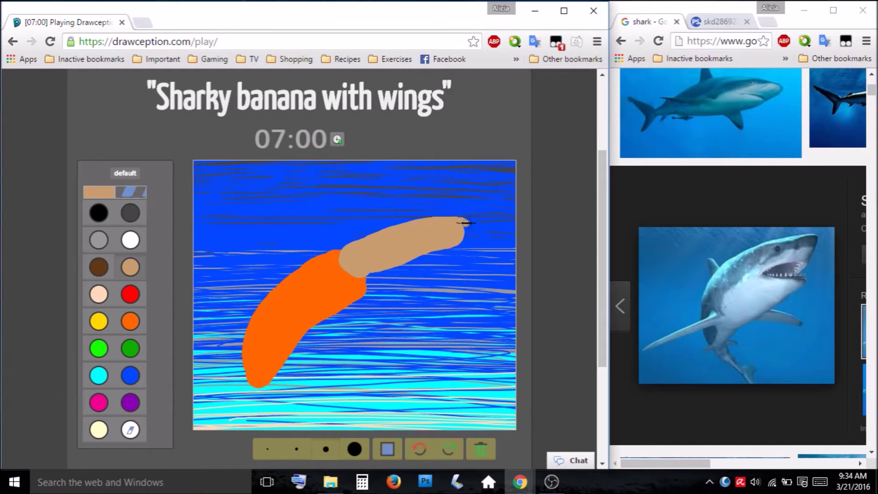
{"action": "mouse_move", "coordinate": [466, 223]}
{"action": "left_mouse_down"}
{"action": "mouse_move", "coordinate": [458, 243]}
{"action": "mouse_move", "coordinate": [427, 245]}
{"action": "mouse_move", "coordinate": [442, 261]}
{"action": "mouse_move", "coordinate": [428, 257]}
{"action": "mouse_move", "coordinate": [434, 260]}
{"action": "mouse_move", "coordinate": [405, 274]}
{"action": "mouse_move", "coordinate": [368, 278]}
{"action": "mouse_move", "coordinate": [428, 257]}
{"action": "left_mouse_up"}
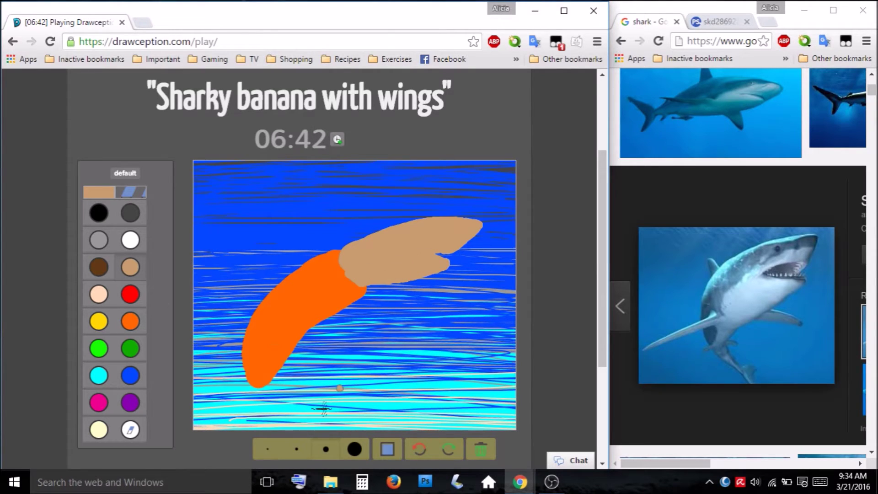
Step: Hatch peach highlights over the upper side of the tan shark head with the smallest brush
{"action": "left_click", "coordinate": [269, 449]}
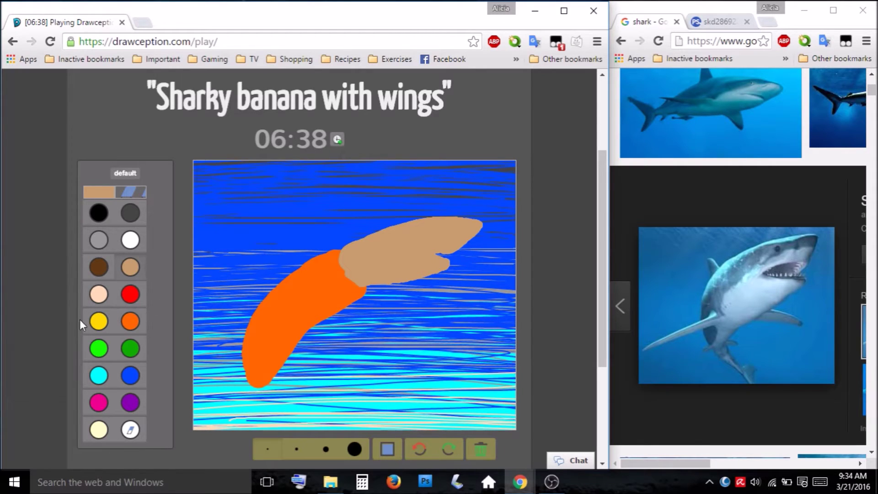
{"action": "left_click", "coordinate": [98, 294]}
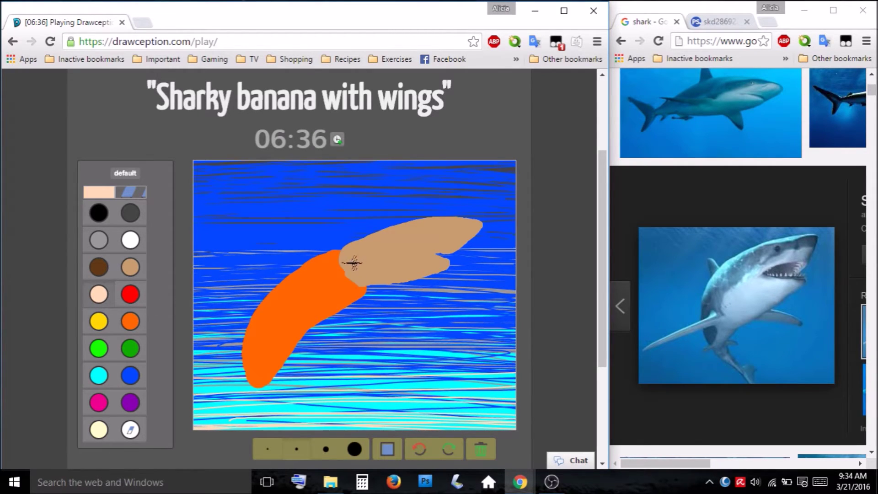
{"action": "mouse_move", "coordinate": [355, 264]}
{"action": "left_mouse_down"}
{"action": "mouse_move", "coordinate": [402, 229]}
{"action": "mouse_move", "coordinate": [446, 224]}
{"action": "mouse_move", "coordinate": [426, 238]}
{"action": "mouse_move", "coordinate": [357, 254]}
{"action": "mouse_move", "coordinate": [407, 231]}
{"action": "mouse_move", "coordinate": [357, 249]}
{"action": "mouse_move", "coordinate": [348, 274]}
{"action": "mouse_move", "coordinate": [398, 256]}
{"action": "mouse_move", "coordinate": [400, 280]}
{"action": "mouse_move", "coordinate": [361, 292]}
{"action": "left_mouse_up"}
Step: Shade the inside of the shark's mouth and the underside of its jaw in brown with the smallest brush
{"action": "left_click", "coordinate": [99, 268]}
{"action": "left_click", "coordinate": [269, 452]}
{"action": "mouse_move", "coordinate": [451, 255]}
{"action": "left_mouse_down"}
{"action": "mouse_move", "coordinate": [419, 254]}
{"action": "mouse_move", "coordinate": [446, 260]}
{"action": "left_mouse_up"}
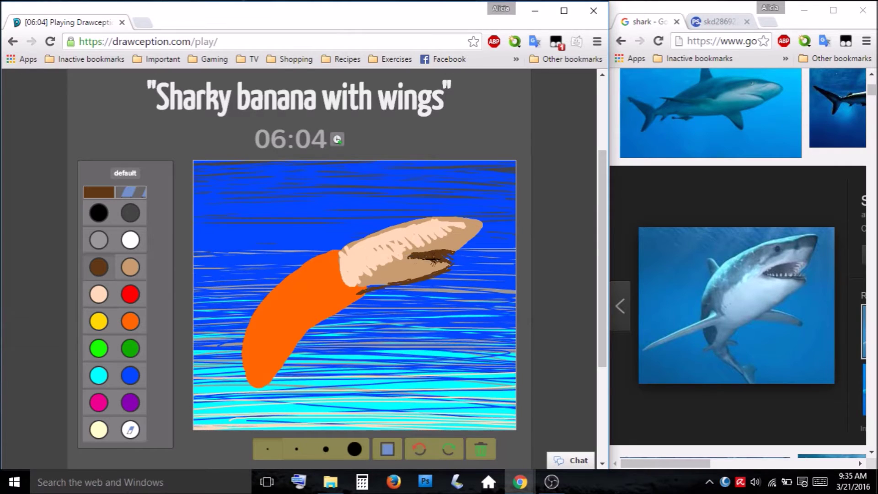
Step: Touch up the mouth edge in tan and, with the banana reference photo open, extend the peach hatching over the shark head
{"action": "left_click", "coordinate": [130, 267]}
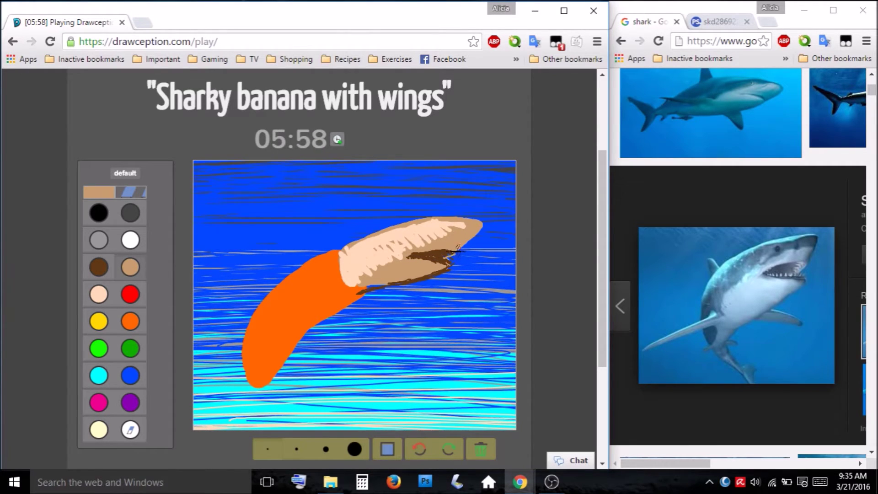
{"action": "left_click", "coordinate": [98, 294]}
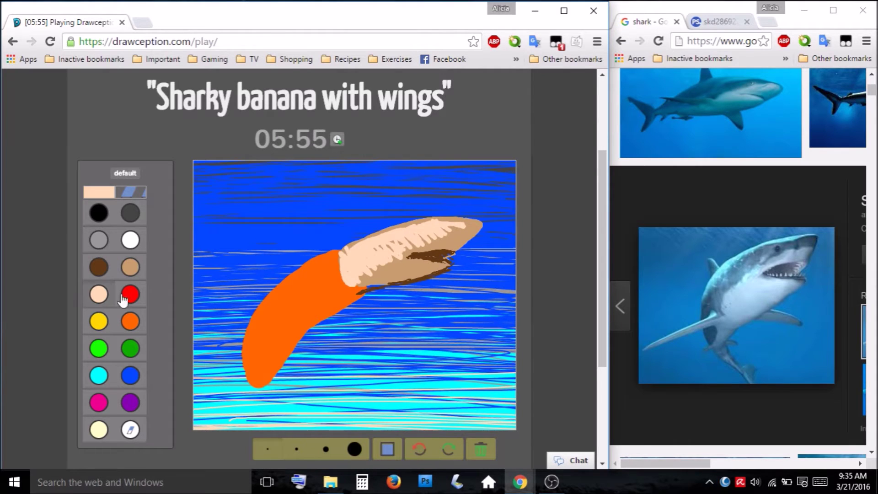
{"action": "left_click", "coordinate": [709, 23]}
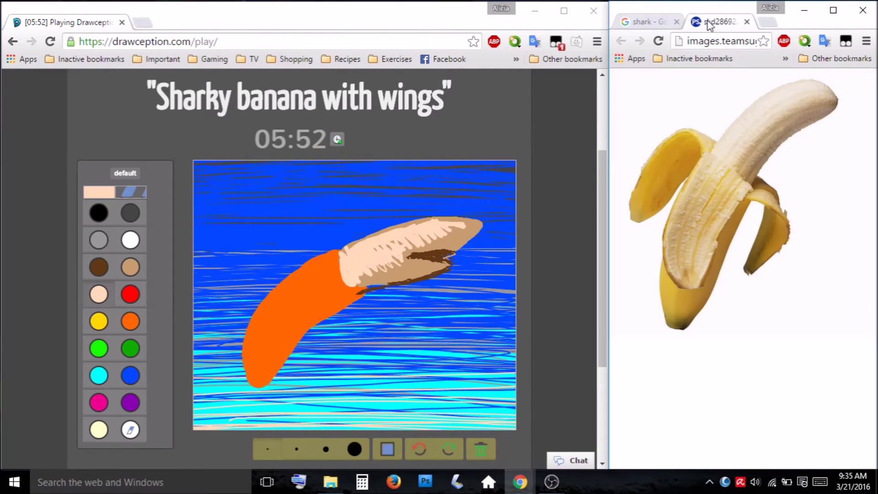
{"action": "mouse_move", "coordinate": [433, 231]}
{"action": "left_mouse_down"}
{"action": "mouse_move", "coordinate": [471, 224]}
{"action": "mouse_move", "coordinate": [412, 226]}
{"action": "mouse_move", "coordinate": [341, 249]}
{"action": "mouse_move", "coordinate": [398, 256]}
{"action": "mouse_move", "coordinate": [430, 245]}
{"action": "mouse_move", "coordinate": [401, 260]}
{"action": "mouse_move", "coordinate": [425, 263]}
{"action": "mouse_move", "coordinate": [402, 265]}
{"action": "left_mouse_up"}
Step: Draw fine tan texture lines and hatching along the length of the peeled shark head
{"action": "left_click", "coordinate": [129, 267]}
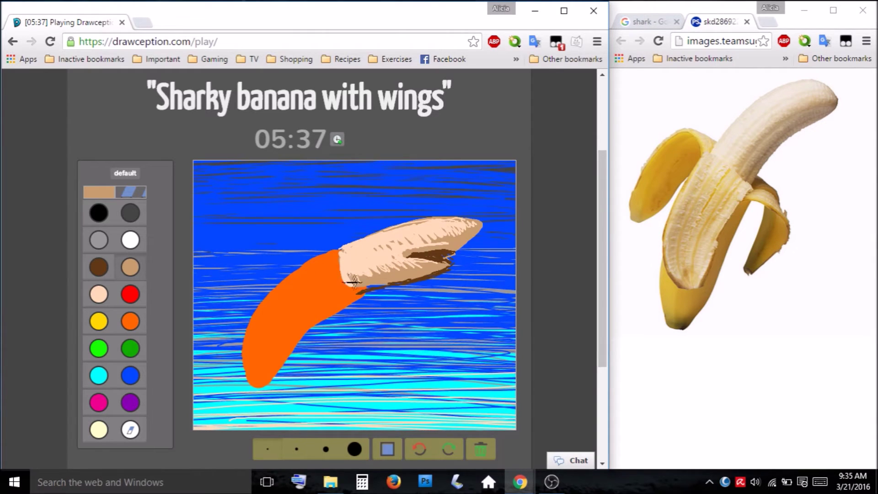
{"action": "mouse_move", "coordinate": [354, 279]}
{"action": "left_mouse_down"}
{"action": "mouse_move", "coordinate": [365, 284]}
{"action": "mouse_move", "coordinate": [365, 267]}
{"action": "left_mouse_up"}
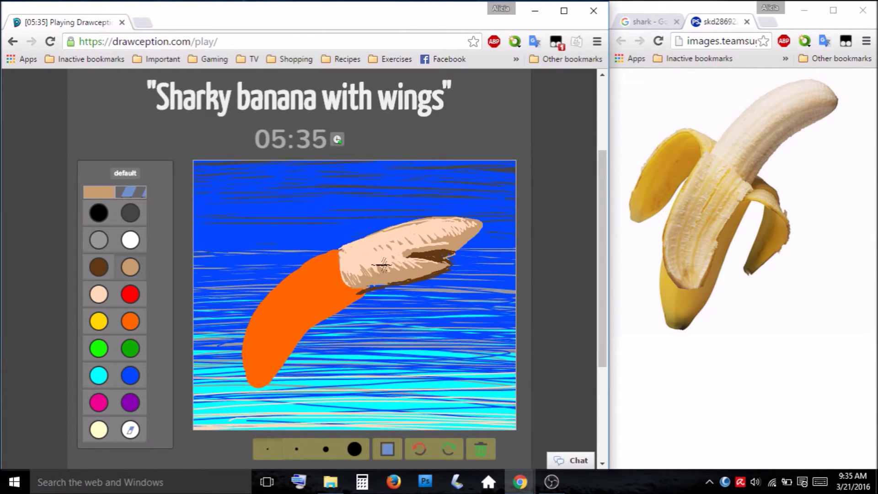
{"action": "left_click_drag", "start_coordinate": [348, 267], "coordinate": [451, 231]}
{"action": "left_click_drag", "start_coordinate": [402, 250], "coordinate": [451, 232]}
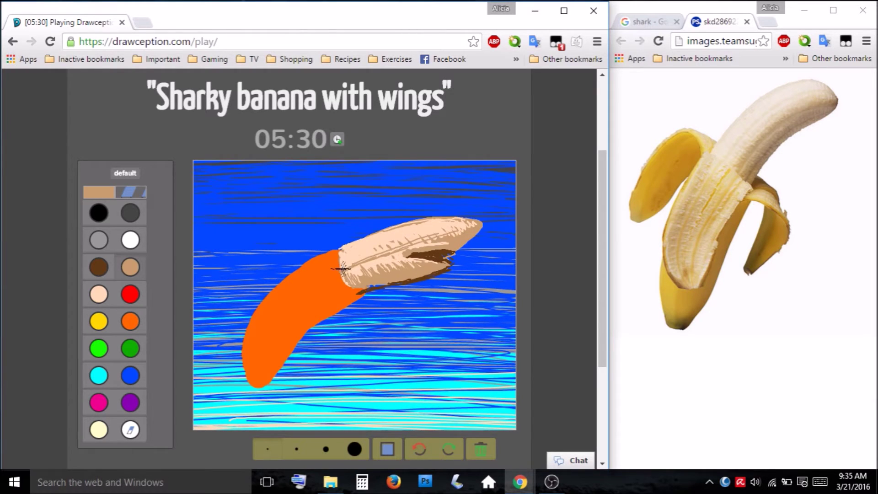
{"action": "left_click_drag", "start_coordinate": [350, 263], "coordinate": [449, 231]}
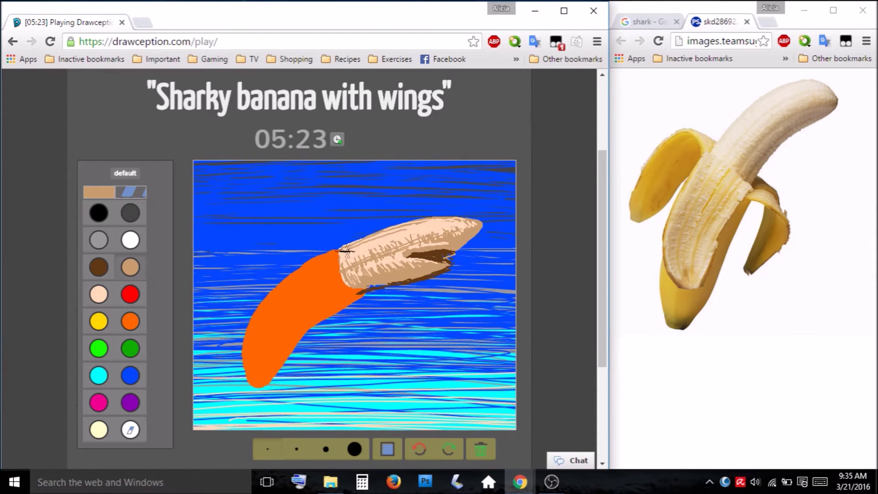
Step: Add cream highlight strokes across the upper part and base of the shark head
{"action": "left_click", "coordinate": [99, 429]}
{"action": "mouse_move", "coordinate": [343, 268]}
{"action": "left_mouse_down"}
{"action": "mouse_move", "coordinate": [399, 232]}
{"action": "mouse_move", "coordinate": [461, 222]}
{"action": "left_mouse_up"}
{"action": "left_click_drag", "start_coordinate": [342, 249], "coordinate": [417, 219]}
{"action": "left_click_drag", "start_coordinate": [352, 278], "coordinate": [365, 270]}
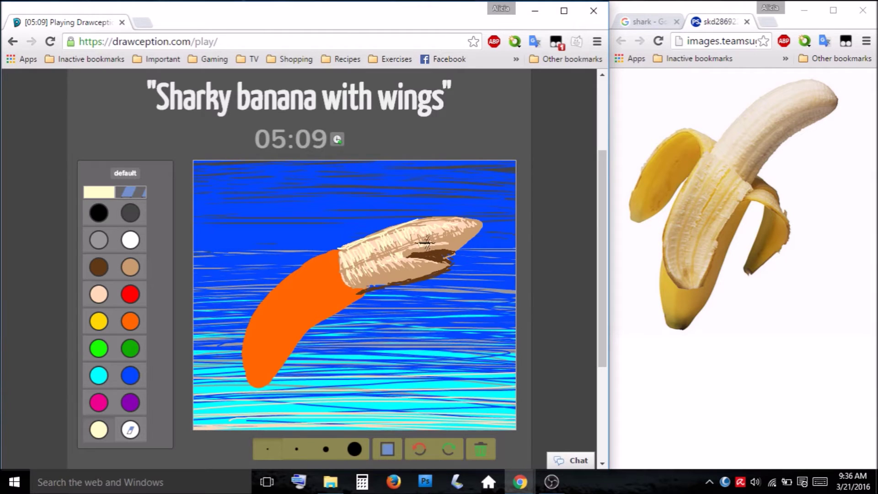
Step: Hatch brown shading on the snout and lower jaw, and darken the inside of the mouth with black
{"action": "left_click", "coordinate": [98, 266]}
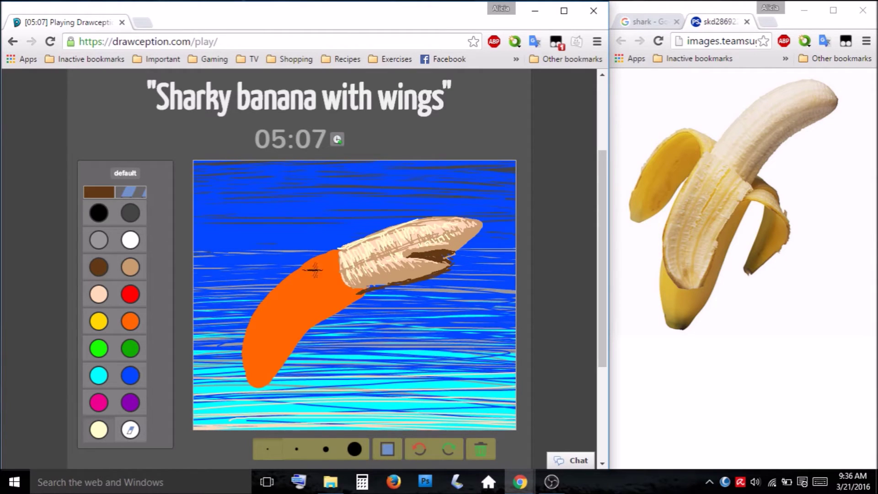
{"action": "mouse_move", "coordinate": [446, 262]}
{"action": "left_mouse_down"}
{"action": "mouse_move", "coordinate": [344, 285]}
{"action": "mouse_move", "coordinate": [412, 278]}
{"action": "mouse_move", "coordinate": [398, 266]}
{"action": "mouse_move", "coordinate": [451, 263]}
{"action": "mouse_move", "coordinate": [445, 242]}
{"action": "mouse_move", "coordinate": [478, 229]}
{"action": "mouse_move", "coordinate": [452, 250]}
{"action": "mouse_move", "coordinate": [404, 256]}
{"action": "mouse_move", "coordinate": [419, 251]}
{"action": "left_mouse_up"}
{"action": "left_click", "coordinate": [98, 213]}
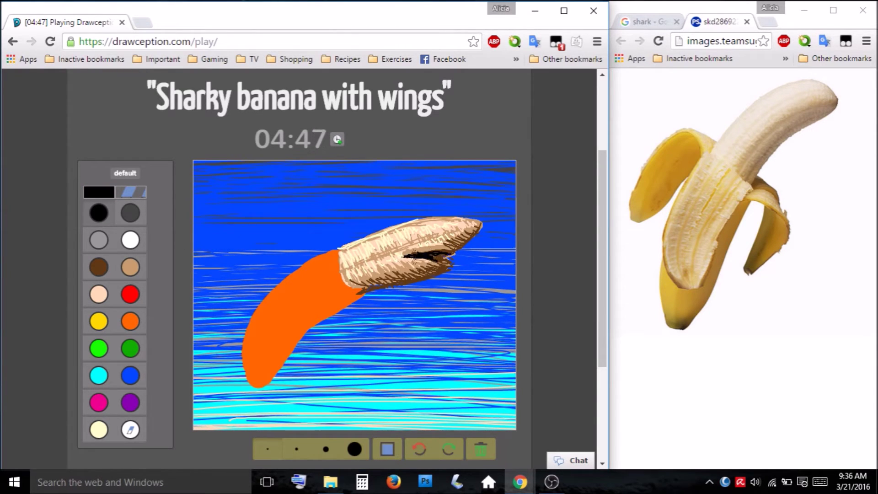
Step: Paint three tan peel flaps spreading like wings from the base of the head with the second-largest brush
{"action": "left_click", "coordinate": [131, 267]}
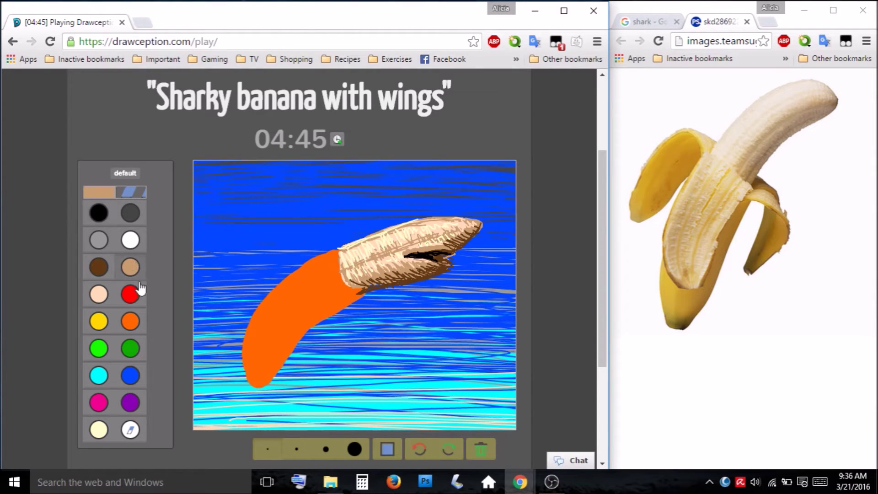
{"action": "left_click", "coordinate": [326, 449]}
{"action": "mouse_move", "coordinate": [339, 248]}
{"action": "left_mouse_down"}
{"action": "mouse_move", "coordinate": [295, 218]}
{"action": "mouse_move", "coordinate": [256, 235]}
{"action": "mouse_move", "coordinate": [311, 225]}
{"action": "mouse_move", "coordinate": [325, 237]}
{"action": "mouse_move", "coordinate": [292, 227]}
{"action": "mouse_move", "coordinate": [268, 236]}
{"action": "mouse_move", "coordinate": [341, 258]}
{"action": "mouse_move", "coordinate": [403, 206]}
{"action": "mouse_move", "coordinate": [412, 211]}
{"action": "mouse_move", "coordinate": [375, 224]}
{"action": "mouse_move", "coordinate": [384, 211]}
{"action": "left_mouse_up"}
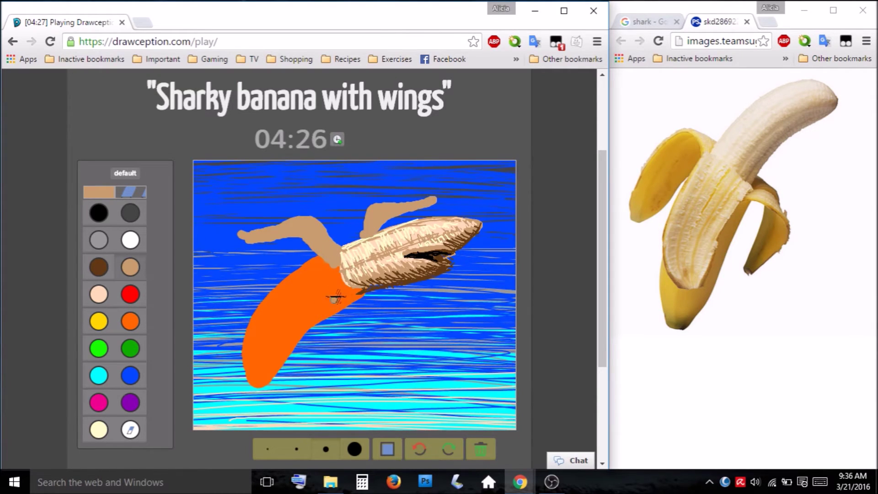
{"action": "mouse_move", "coordinate": [359, 289]}
{"action": "left_mouse_down"}
{"action": "mouse_move", "coordinate": [304, 327]}
{"action": "mouse_move", "coordinate": [366, 293]}
{"action": "mouse_move", "coordinate": [333, 316]}
{"action": "mouse_move", "coordinate": [300, 323]}
{"action": "mouse_move", "coordinate": [364, 296]}
{"action": "left_mouse_up"}
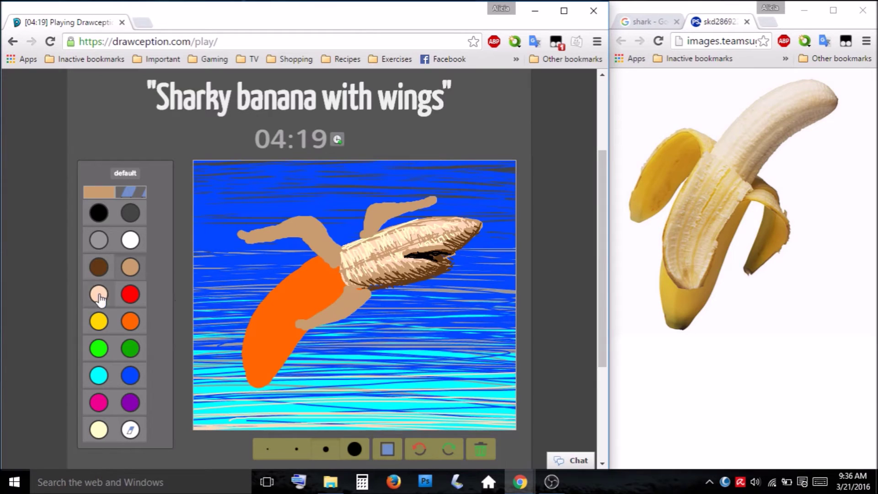
Step: Paint the upper side of the orange banana body yellow, refining its edges with the smallest brush
{"action": "left_click", "coordinate": [98, 321]}
{"action": "mouse_move", "coordinate": [319, 265]}
{"action": "left_mouse_down"}
{"action": "mouse_move", "coordinate": [266, 307]}
{"action": "mouse_move", "coordinate": [259, 330]}
{"action": "mouse_move", "coordinate": [296, 277]}
{"action": "mouse_move", "coordinate": [258, 339]}
{"action": "mouse_move", "coordinate": [325, 271]}
{"action": "left_mouse_up"}
{"action": "left_click", "coordinate": [266, 450]}
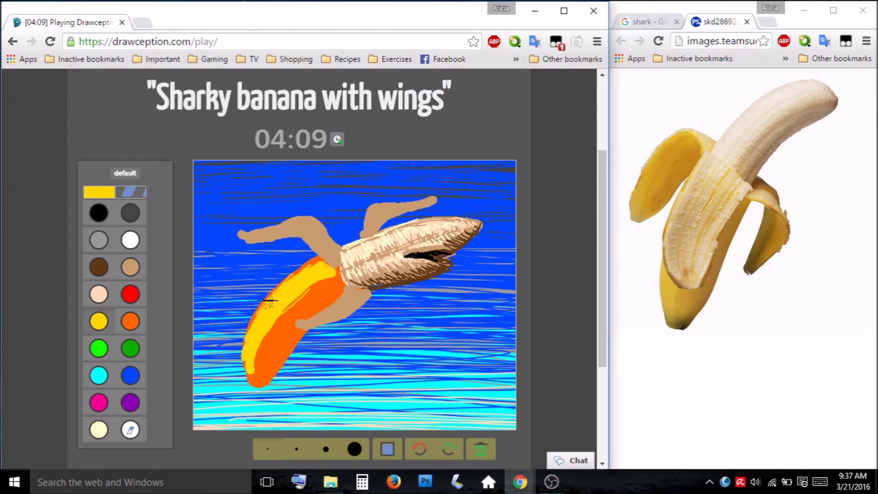
Step: Blacken the lower tip of the banana and draw a brown ridge line along its body up to the peel
{"action": "left_click", "coordinate": [99, 213]}
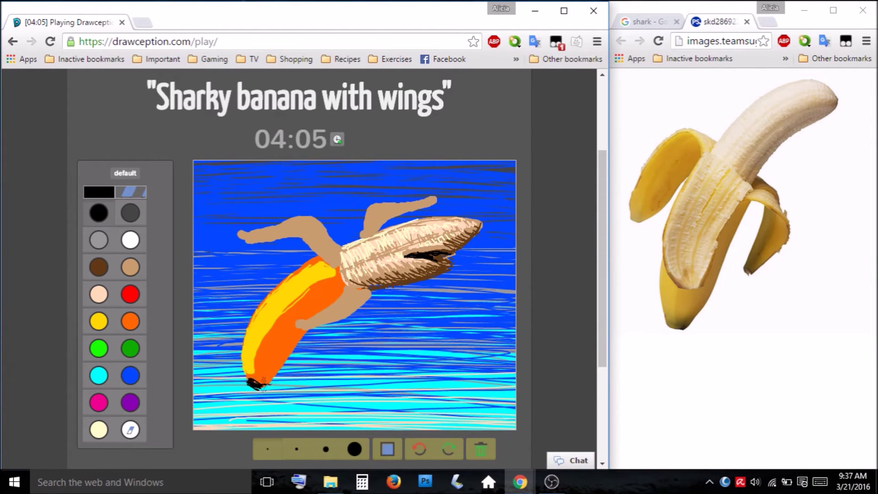
{"action": "left_click", "coordinate": [98, 267]}
{"action": "mouse_move", "coordinate": [247, 369]}
{"action": "left_mouse_down"}
{"action": "mouse_move", "coordinate": [258, 384]}
{"action": "mouse_move", "coordinate": [280, 319]}
{"action": "mouse_move", "coordinate": [343, 272]}
{"action": "mouse_move", "coordinate": [340, 283]}
{"action": "left_mouse_up"}
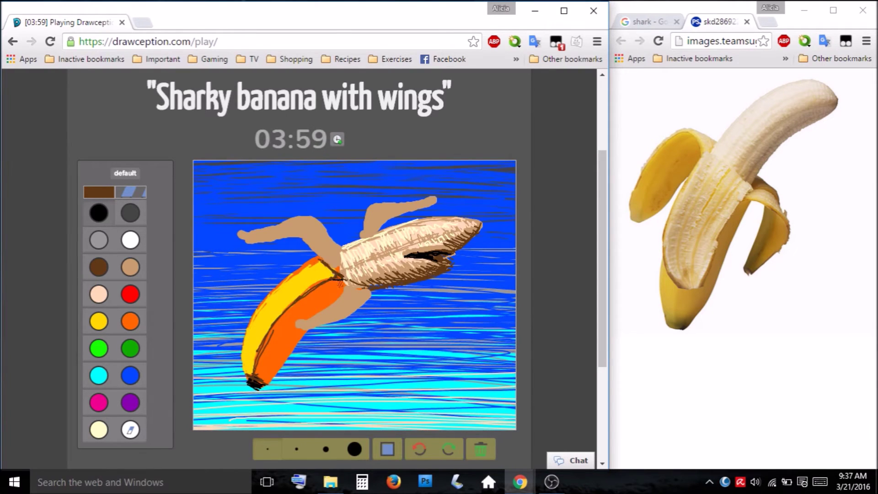
Step: Shade the underside of the far wing in brown and orange, and edge the left wing's lower side in orange
{"action": "left_click_drag", "start_coordinate": [376, 219], "coordinate": [427, 204]}
{"action": "left_click", "coordinate": [129, 321]}
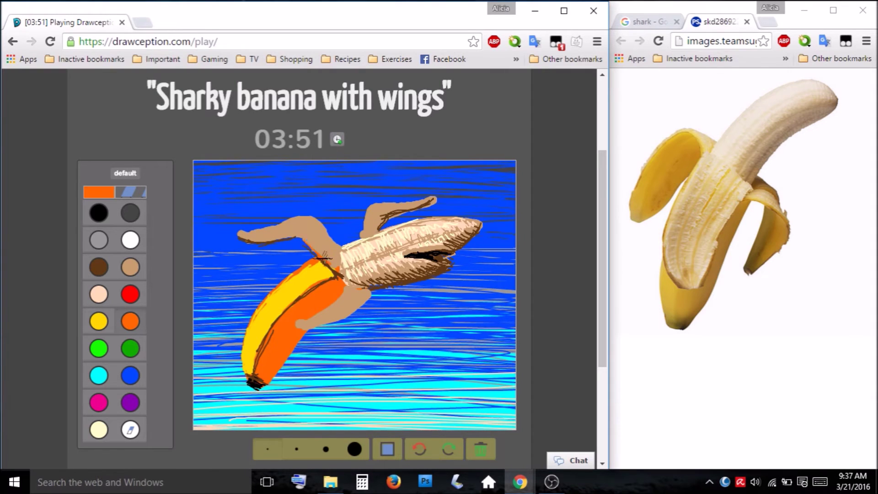
{"action": "left_click_drag", "start_coordinate": [324, 258], "coordinate": [236, 237]}
{"action": "left_click_drag", "start_coordinate": [306, 241], "coordinate": [338, 268]}
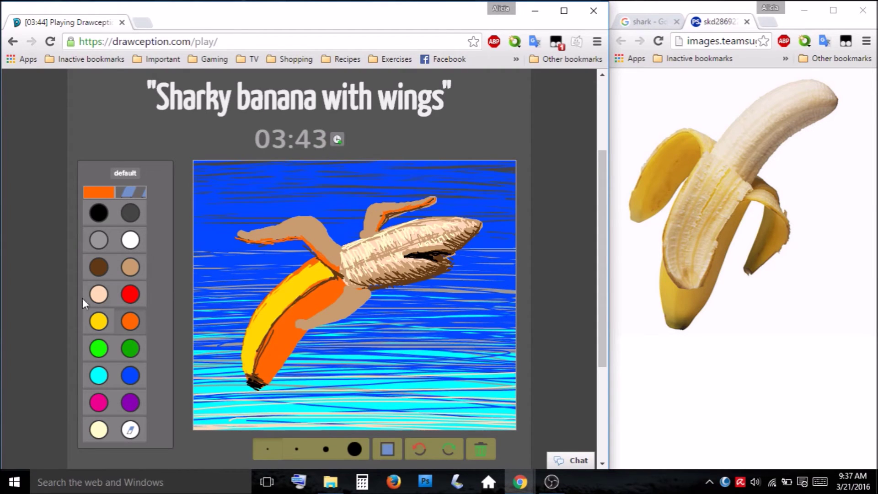
Step: Add yellow edge strokes along the left wing and the upper side of the lower peel flap
{"action": "left_click", "coordinate": [99, 321]}
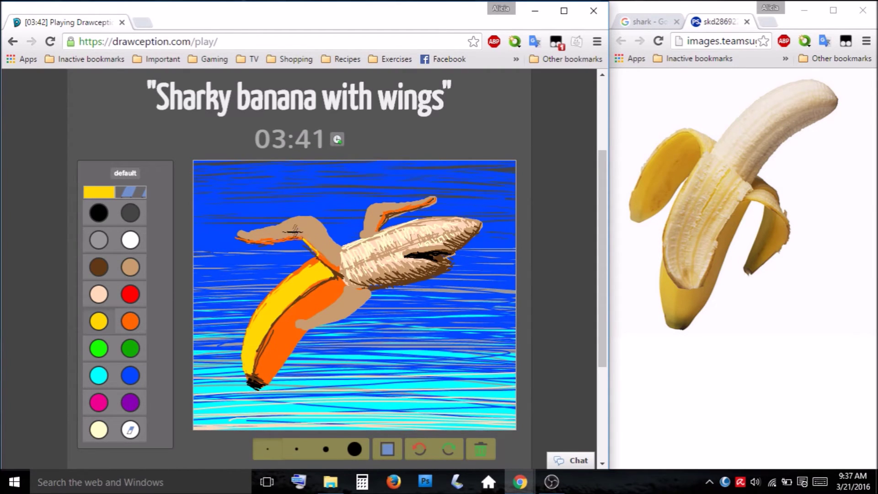
{"action": "mouse_move", "coordinate": [237, 237]}
{"action": "left_mouse_down"}
{"action": "mouse_move", "coordinate": [285, 238]}
{"action": "mouse_move", "coordinate": [330, 260]}
{"action": "mouse_move", "coordinate": [313, 250]}
{"action": "left_mouse_up"}
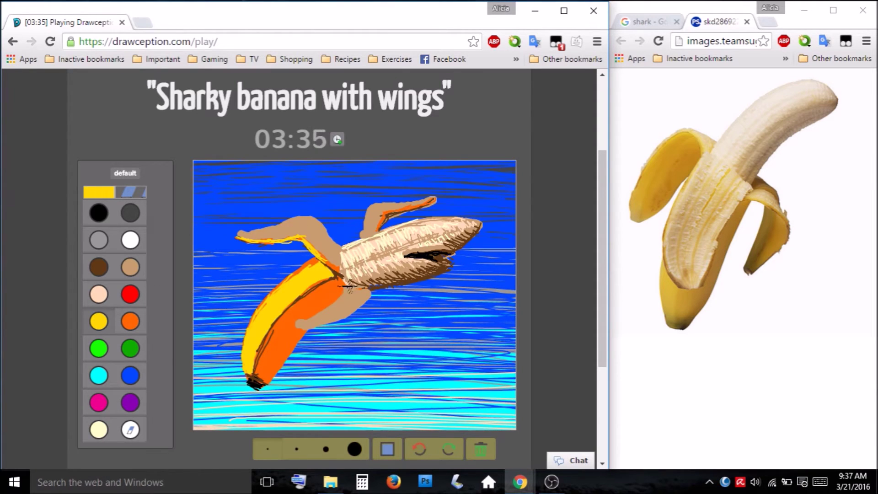
{"action": "left_click_drag", "start_coordinate": [350, 286], "coordinate": [300, 324]}
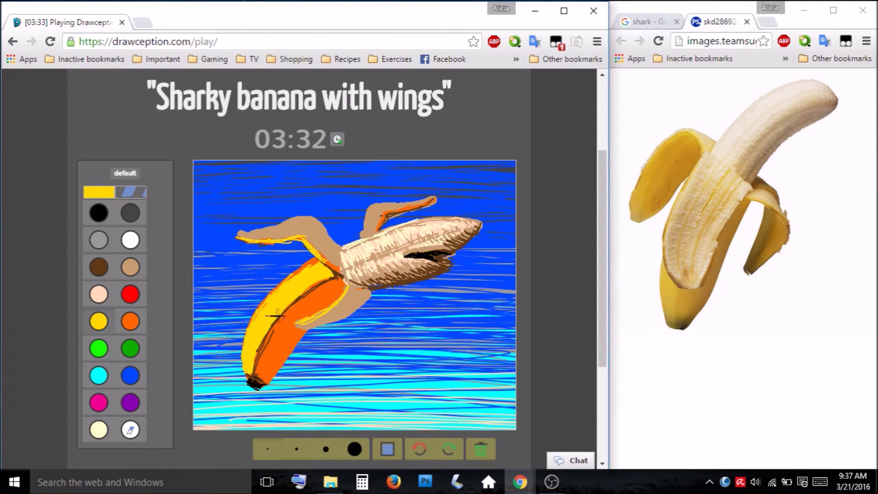
Step: Hatch brown shading over the underside of the lower peel flap and outline it
{"action": "left_click", "coordinate": [99, 266]}
{"action": "mouse_move", "coordinate": [362, 288]}
{"action": "left_mouse_down"}
{"action": "mouse_move", "coordinate": [376, 295]}
{"action": "mouse_move", "coordinate": [340, 290]}
{"action": "mouse_move", "coordinate": [344, 320]}
{"action": "left_mouse_up"}
{"action": "mouse_move", "coordinate": [366, 290]}
{"action": "left_mouse_down"}
{"action": "mouse_move", "coordinate": [346, 313]}
{"action": "mouse_move", "coordinate": [298, 326]}
{"action": "left_mouse_up"}
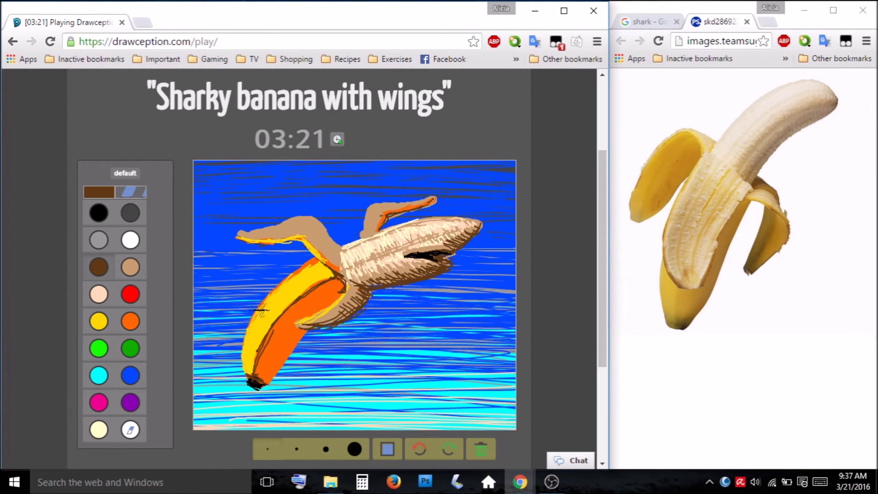
Step: Outline the banana's lower edge in brown and fill the orange side of the body with brown hatching
{"action": "left_click_drag", "start_coordinate": [306, 330], "coordinate": [271, 381]}
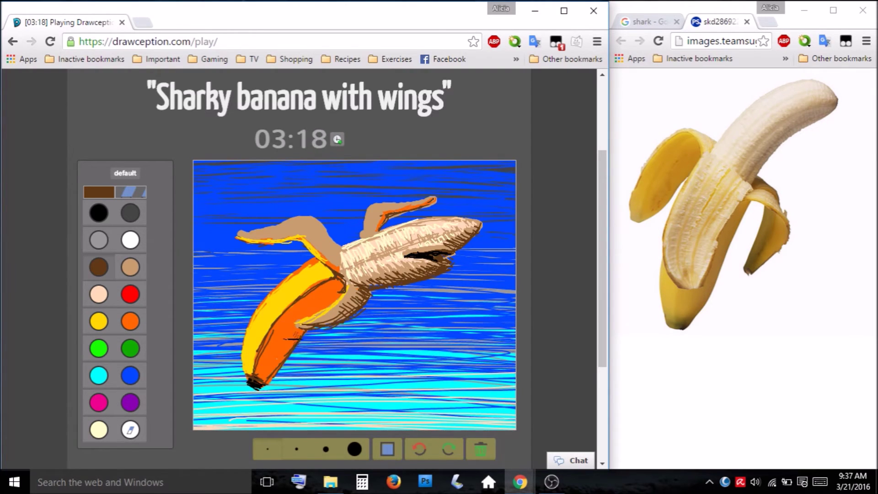
{"action": "mouse_move", "coordinate": [338, 287]}
{"action": "left_mouse_down"}
{"action": "mouse_move", "coordinate": [321, 303]}
{"action": "mouse_move", "coordinate": [305, 298]}
{"action": "mouse_move", "coordinate": [340, 295]}
{"action": "mouse_move", "coordinate": [303, 296]}
{"action": "mouse_move", "coordinate": [311, 318]}
{"action": "left_mouse_up"}
{"action": "mouse_move", "coordinate": [258, 370]}
{"action": "left_mouse_down"}
{"action": "mouse_move", "coordinate": [263, 375]}
{"action": "mouse_move", "coordinate": [271, 355]}
{"action": "mouse_move", "coordinate": [293, 343]}
{"action": "left_mouse_up"}
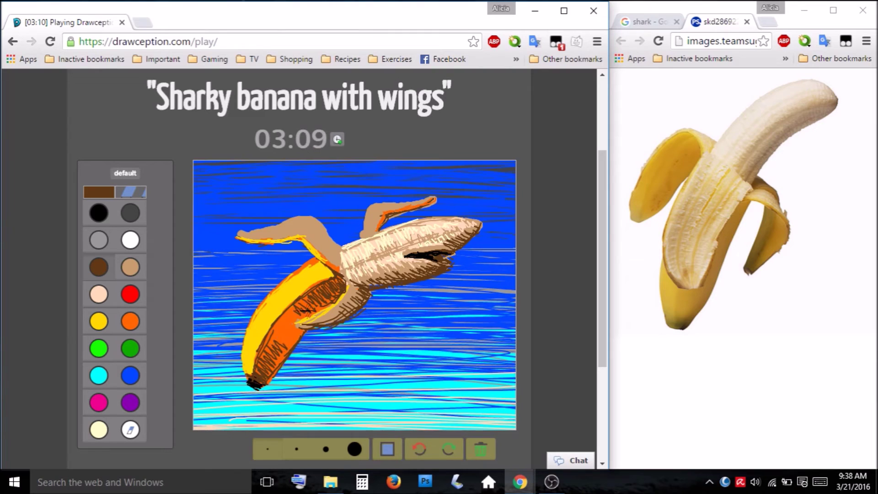
{"action": "mouse_move", "coordinate": [325, 299]}
{"action": "left_mouse_down"}
{"action": "mouse_move", "coordinate": [320, 311]}
{"action": "mouse_move", "coordinate": [307, 302]}
{"action": "mouse_move", "coordinate": [250, 366]}
{"action": "mouse_move", "coordinate": [265, 315]}
{"action": "mouse_move", "coordinate": [329, 270]}
{"action": "mouse_move", "coordinate": [306, 281]}
{"action": "mouse_move", "coordinate": [319, 257]}
{"action": "mouse_move", "coordinate": [345, 276]}
{"action": "left_mouse_up"}
Step: Add orange strokes to the yellow side of the body and black shadows where the peel meets the head
{"action": "left_click", "coordinate": [130, 321]}
{"action": "left_click", "coordinate": [98, 214]}
{"action": "left_click_drag", "start_coordinate": [372, 291], "coordinate": [352, 278]}
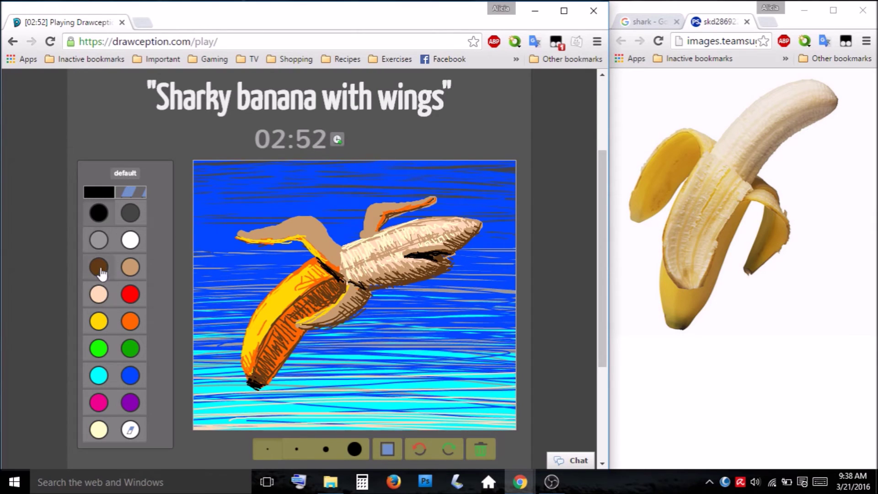
Step: Paint the outer side of the far wing yellow down to where it joins the head
{"action": "left_click", "coordinate": [98, 322]}
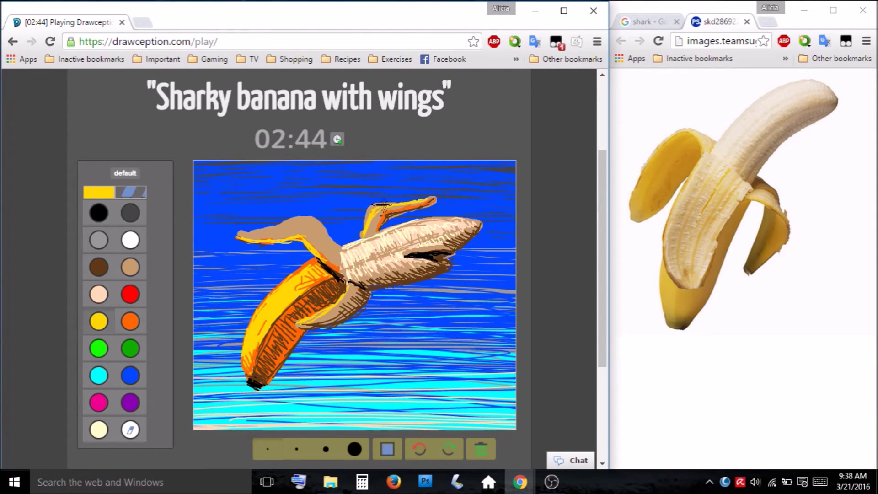
{"action": "mouse_move", "coordinate": [383, 205]}
{"action": "left_mouse_down"}
{"action": "mouse_move", "coordinate": [367, 224]}
{"action": "mouse_move", "coordinate": [372, 209]}
{"action": "mouse_move", "coordinate": [394, 204]}
{"action": "mouse_move", "coordinate": [374, 203]}
{"action": "left_mouse_up"}
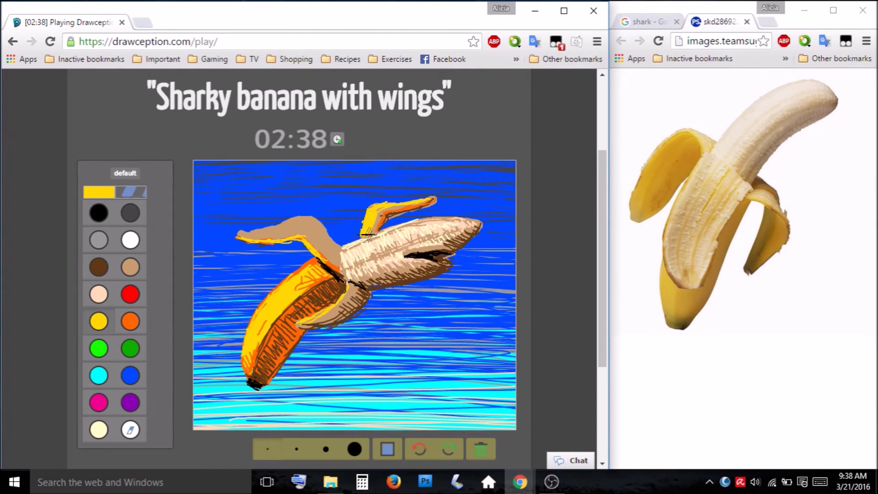
{"action": "mouse_move", "coordinate": [368, 235]}
{"action": "left_mouse_down"}
{"action": "mouse_move", "coordinate": [368, 213]}
{"action": "mouse_move", "coordinate": [361, 227]}
{"action": "left_mouse_up"}
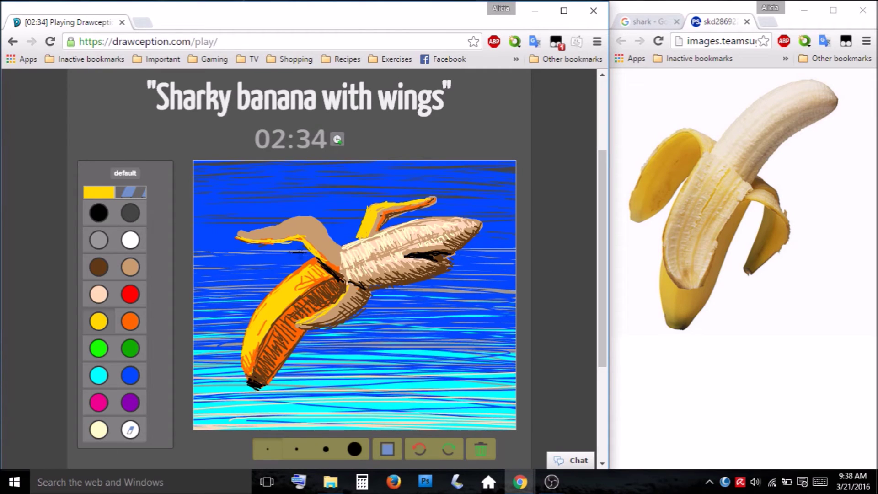
Step: Hatch peach highlights over the left wing and brown shading near its base
{"action": "left_click", "coordinate": [98, 295]}
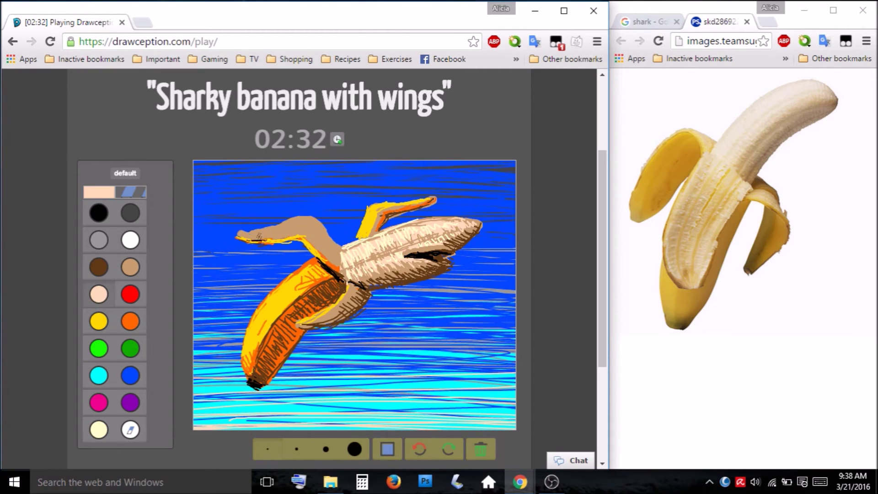
{"action": "mouse_move", "coordinate": [261, 234]}
{"action": "left_mouse_down"}
{"action": "mouse_move", "coordinate": [302, 231]}
{"action": "mouse_move", "coordinate": [257, 236]}
{"action": "mouse_move", "coordinate": [315, 221]}
{"action": "mouse_move", "coordinate": [241, 233]}
{"action": "mouse_move", "coordinate": [319, 230]}
{"action": "mouse_move", "coordinate": [270, 228]}
{"action": "left_mouse_up"}
{"action": "left_click", "coordinate": [99, 267]}
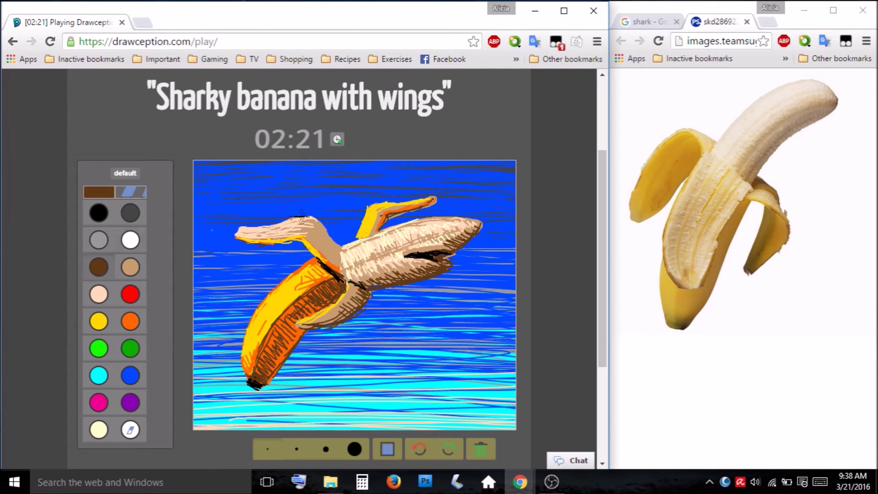
{"action": "mouse_move", "coordinate": [340, 261]}
{"action": "left_mouse_down"}
{"action": "mouse_move", "coordinate": [297, 227]}
{"action": "mouse_move", "coordinate": [335, 246]}
{"action": "left_mouse_up"}
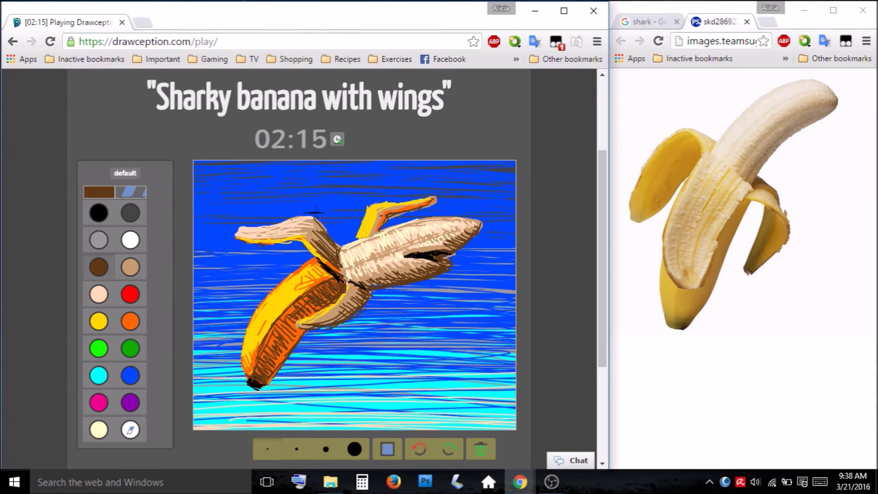
Step: Add peach highlights to the lower peel flap and yellow streaks to the left wing
{"action": "left_click", "coordinate": [99, 294]}
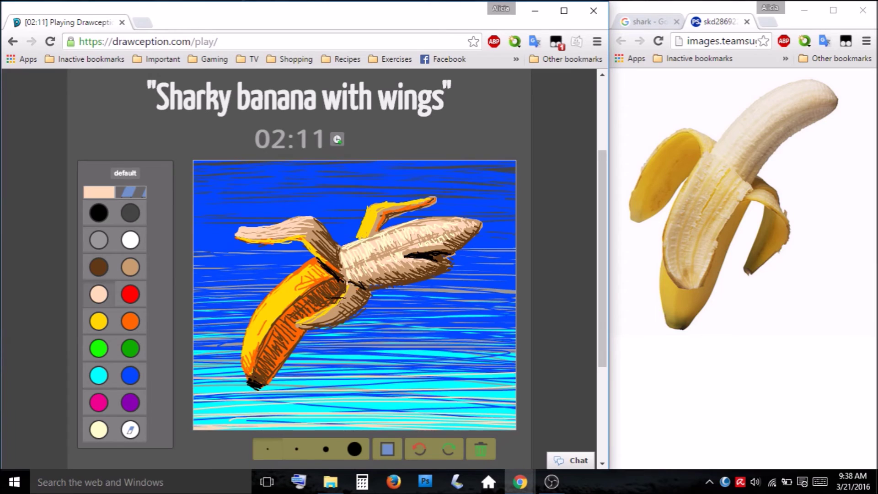
{"action": "mouse_move", "coordinate": [338, 297]}
{"action": "left_mouse_down"}
{"action": "mouse_move", "coordinate": [357, 293]}
{"action": "mouse_move", "coordinate": [310, 320]}
{"action": "mouse_move", "coordinate": [350, 292]}
{"action": "left_mouse_up"}
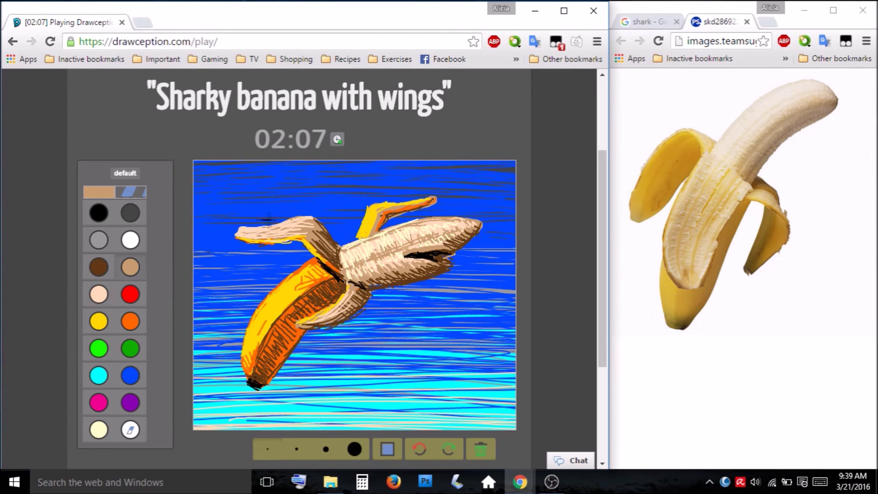
{"action": "left_click", "coordinate": [101, 320]}
Step: Hatch tan shading over the yellow side of the banana body
{"action": "left_click", "coordinate": [130, 267]}
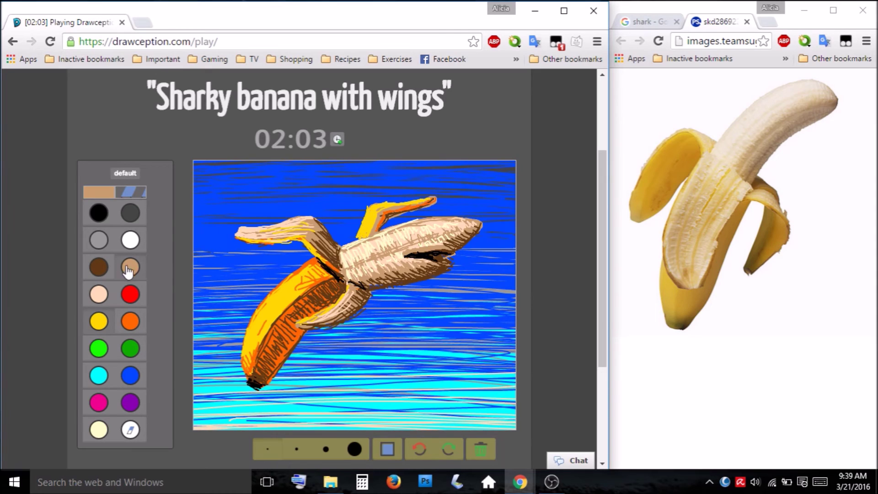
{"action": "left_click_drag", "start_coordinate": [254, 355], "coordinate": [304, 278]}
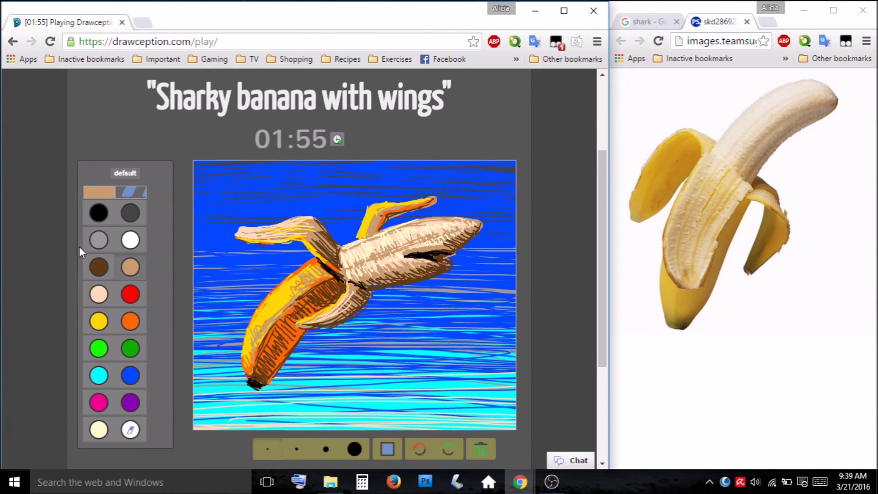
Step: Add brown shading to the far wing and hatch cream highlights along the yellow side of the banana body
{"action": "left_click", "coordinate": [99, 267]}
{"action": "left_click_drag", "start_coordinate": [375, 220], "coordinate": [394, 210]}
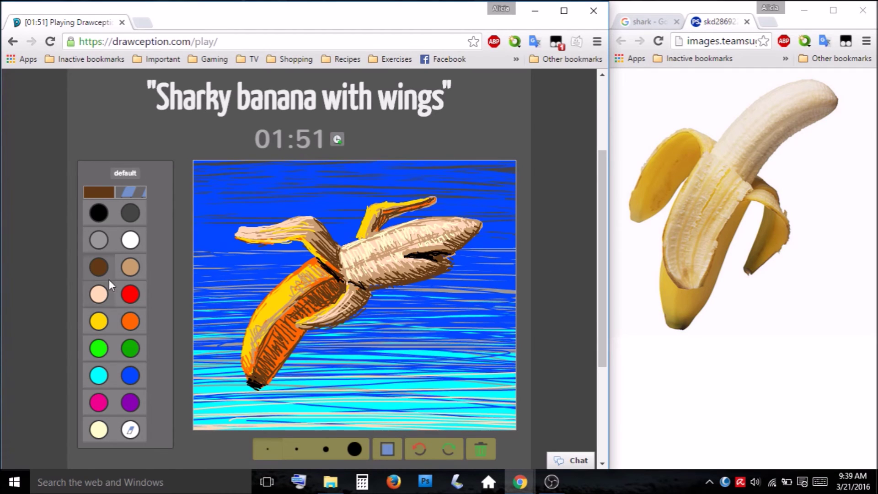
{"action": "left_click", "coordinate": [97, 295]}
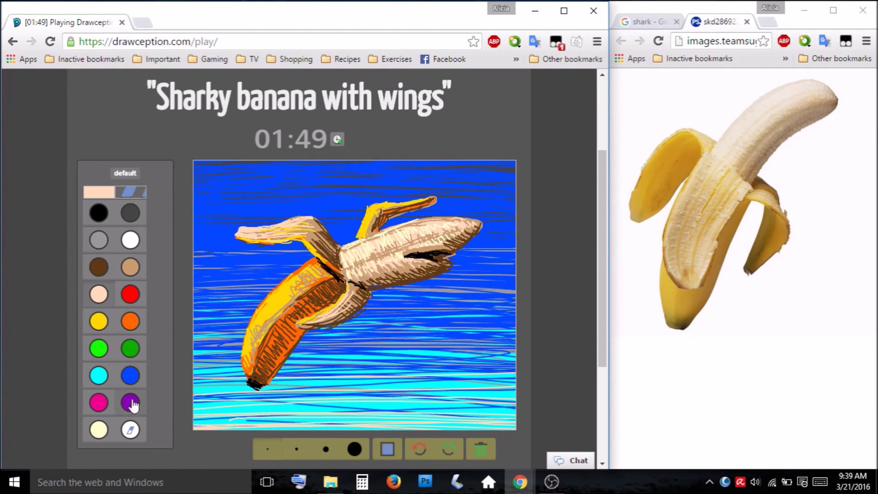
{"action": "left_click", "coordinate": [98, 429]}
{"action": "mouse_move", "coordinate": [247, 337]}
{"action": "left_mouse_down"}
{"action": "mouse_move", "coordinate": [288, 281]}
{"action": "mouse_move", "coordinate": [251, 344]}
{"action": "mouse_move", "coordinate": [289, 283]}
{"action": "mouse_move", "coordinate": [256, 316]}
{"action": "mouse_move", "coordinate": [299, 274]}
{"action": "left_mouse_up"}
{"action": "left_click", "coordinate": [98, 321]}
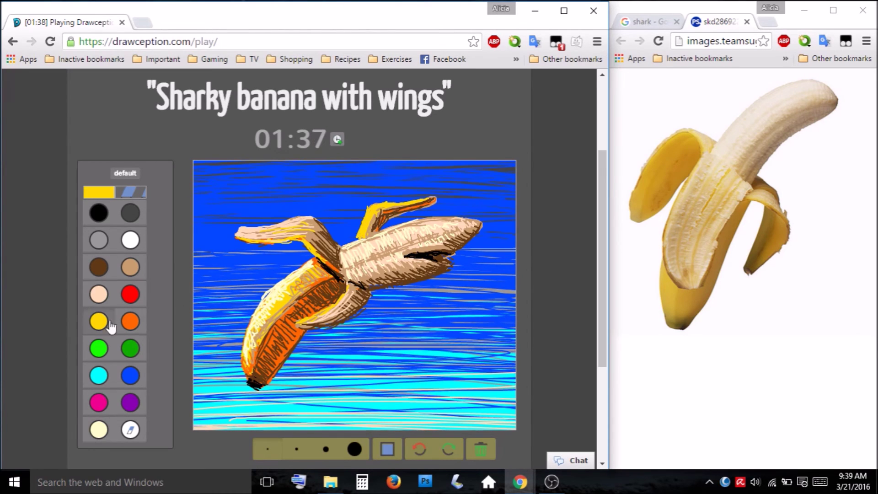
Step: Dot small dark brown spots along the yellow side of the banana body
{"action": "left_click", "coordinate": [98, 266]}
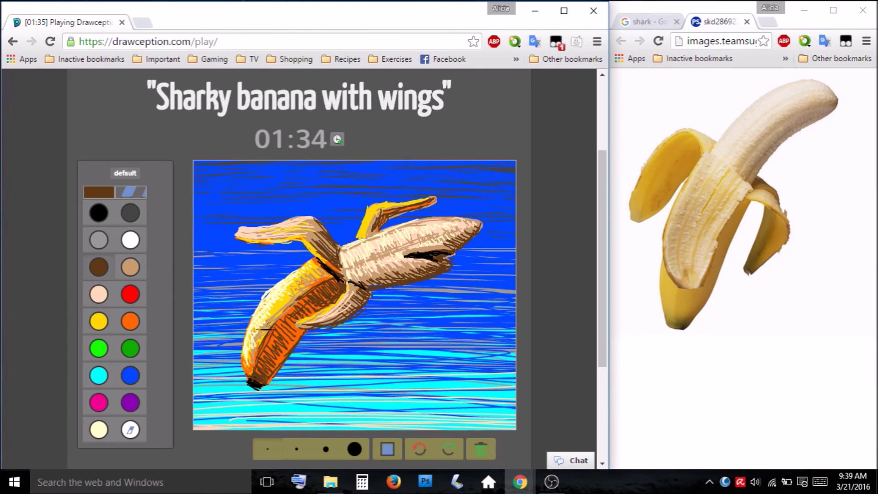
{"action": "left_click_drag", "start_coordinate": [258, 324], "coordinate": [249, 329]}
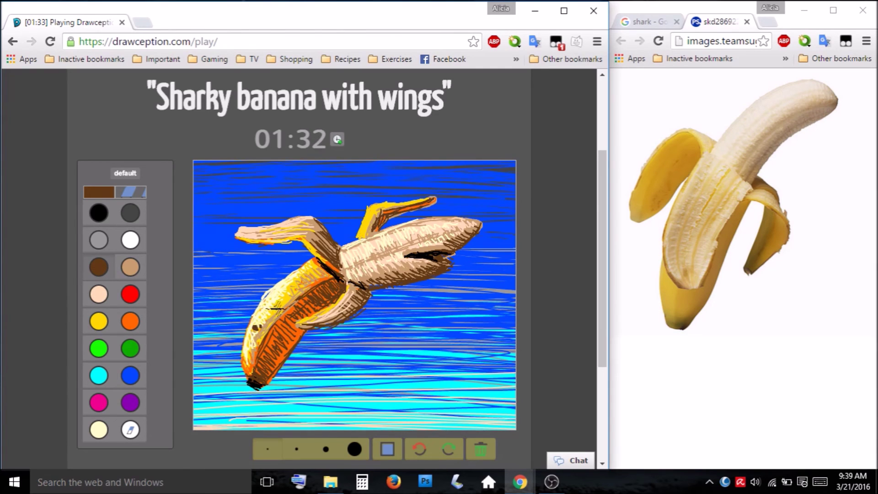
{"action": "left_click_drag", "start_coordinate": [281, 294], "coordinate": [278, 296]}
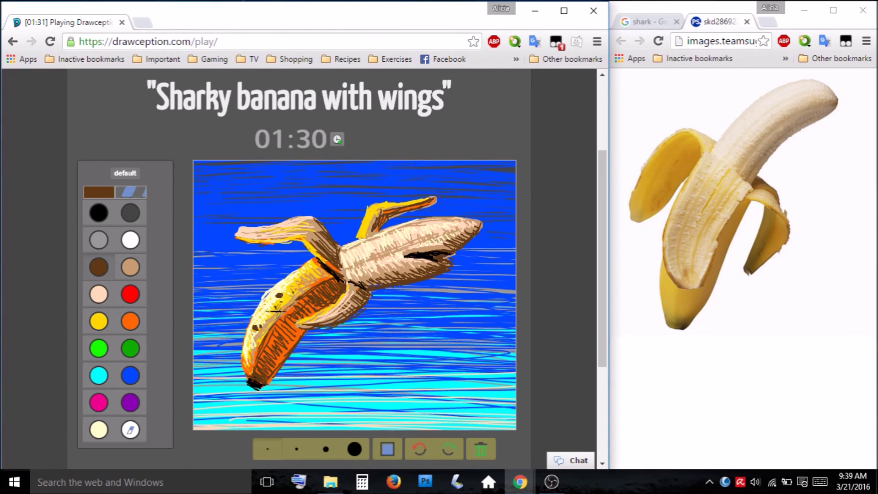
{"action": "key", "text": "ctrl+z"}
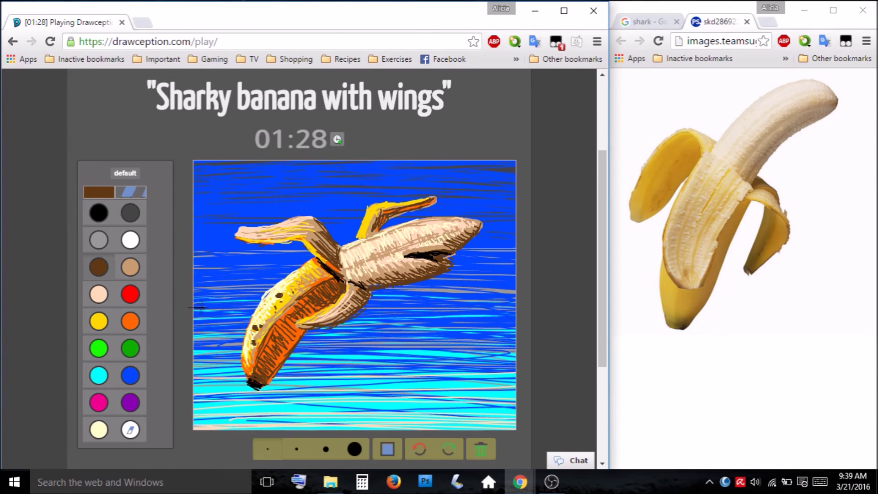
Step: Darken the banana's stem end with black strokes and scatter black spots over its shaded orange side
{"action": "left_click", "coordinate": [99, 213]}
{"action": "left_click_drag", "start_coordinate": [271, 340], "coordinate": [293, 338]}
{"action": "mouse_move", "coordinate": [259, 366]}
{"action": "left_mouse_down"}
{"action": "mouse_move", "coordinate": [269, 365]}
{"action": "mouse_move", "coordinate": [275, 380]}
{"action": "mouse_move", "coordinate": [246, 367]}
{"action": "left_mouse_up"}
{"action": "key", "text": "ctrl+z"}
{"action": "left_click_drag", "start_coordinate": [297, 332], "coordinate": [295, 335]}
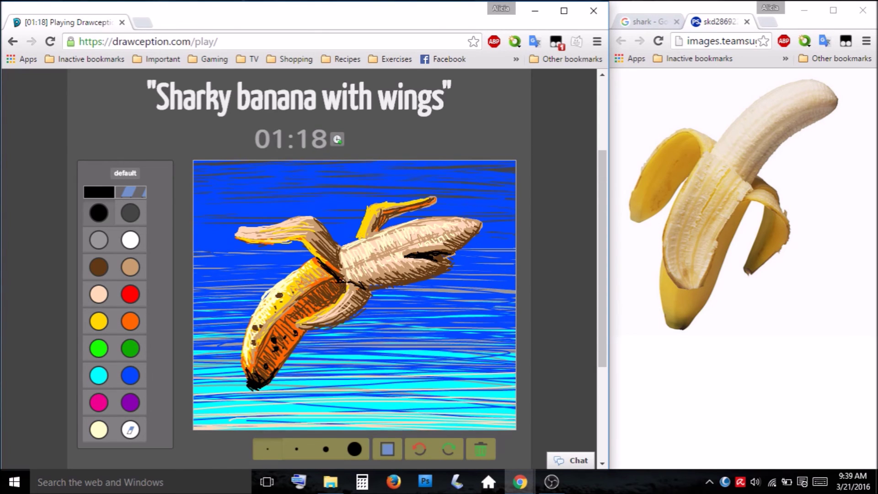
{"action": "left_click", "coordinate": [322, 290]}
{"action": "left_click_drag", "start_coordinate": [337, 289], "coordinate": [302, 302]}
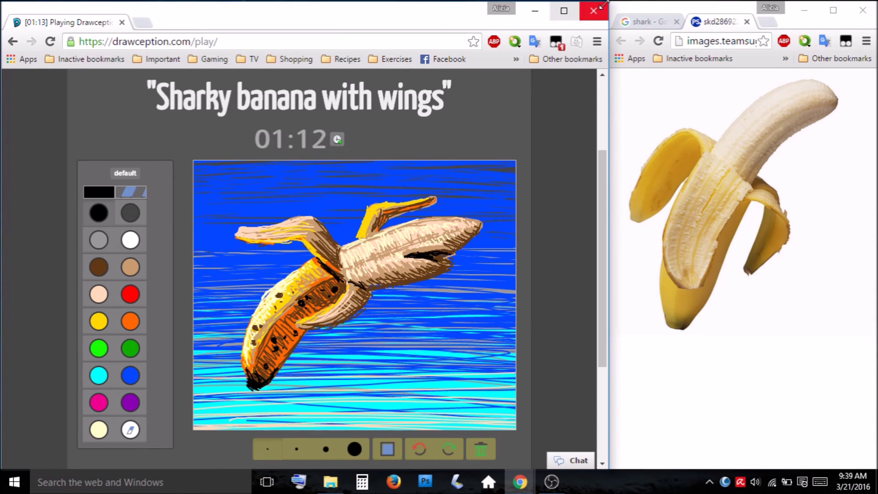
Step: Bring up the shark reference photo and paint a round black eye on the shark head with a larger brush
{"action": "left_click", "coordinate": [663, 22]}
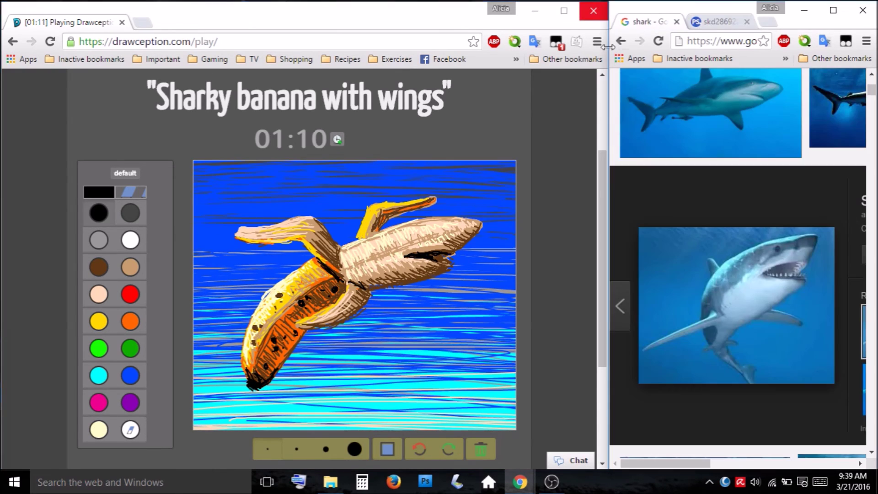
{"action": "left_click", "coordinate": [130, 228]}
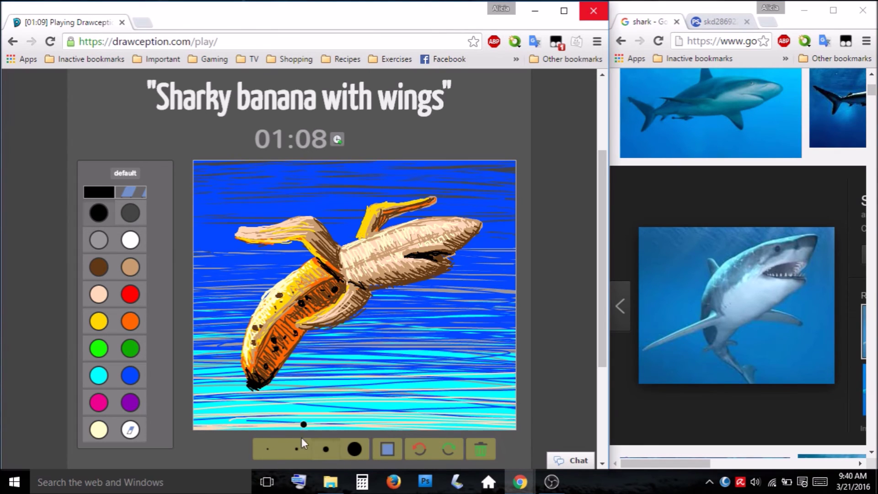
{"action": "left_click_drag", "start_coordinate": [429, 227], "coordinate": [427, 228]}
Step: Draw small white teeth inside the shark's mouth with the finest brush, touching up the jaw edge in peach
{"action": "left_click", "coordinate": [130, 240]}
{"action": "left_click", "coordinate": [269, 450]}
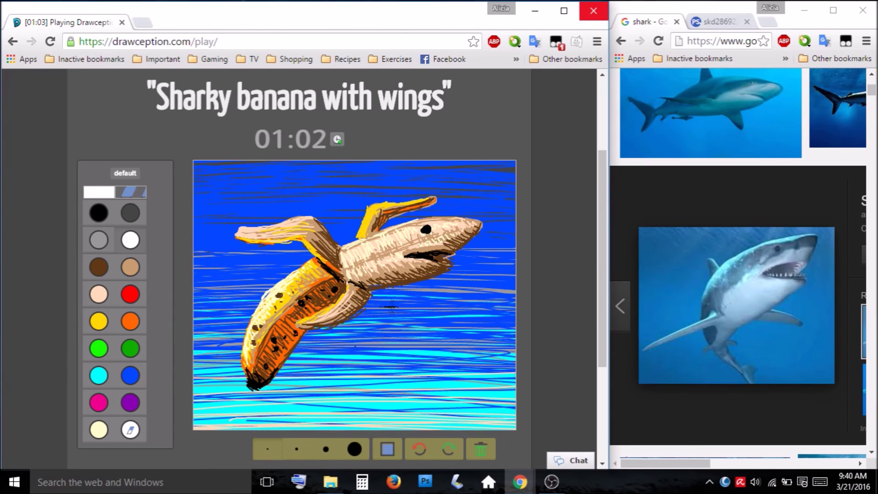
{"action": "left_click", "coordinate": [99, 294]}
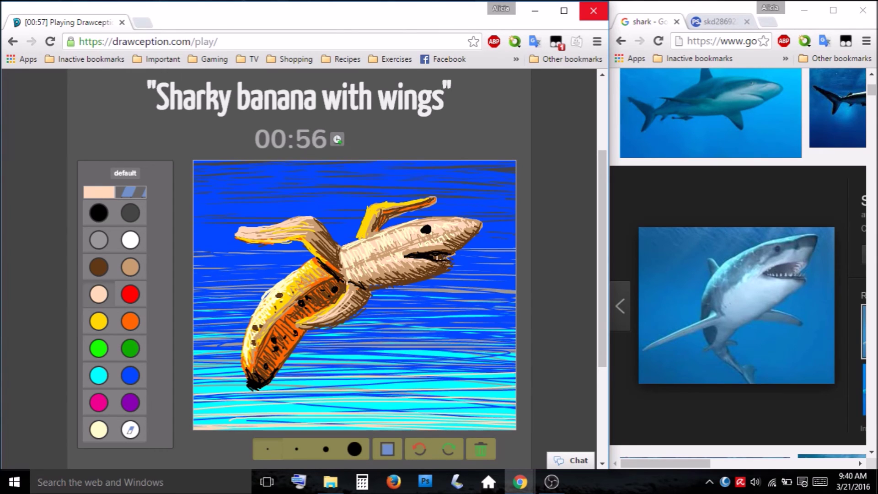
{"action": "left_click_drag", "start_coordinate": [438, 256], "coordinate": [437, 260]}
{"action": "left_click", "coordinate": [130, 240]}
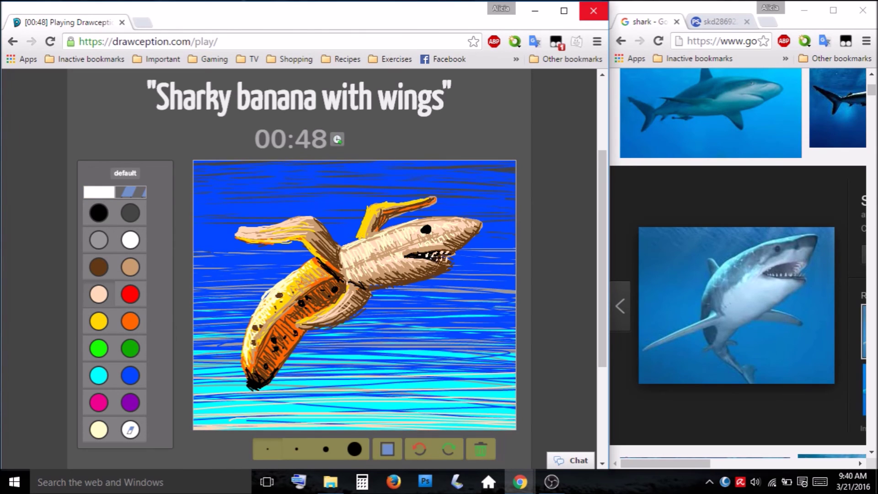
{"action": "left_click_drag", "start_coordinate": [439, 257], "coordinate": [437, 253]}
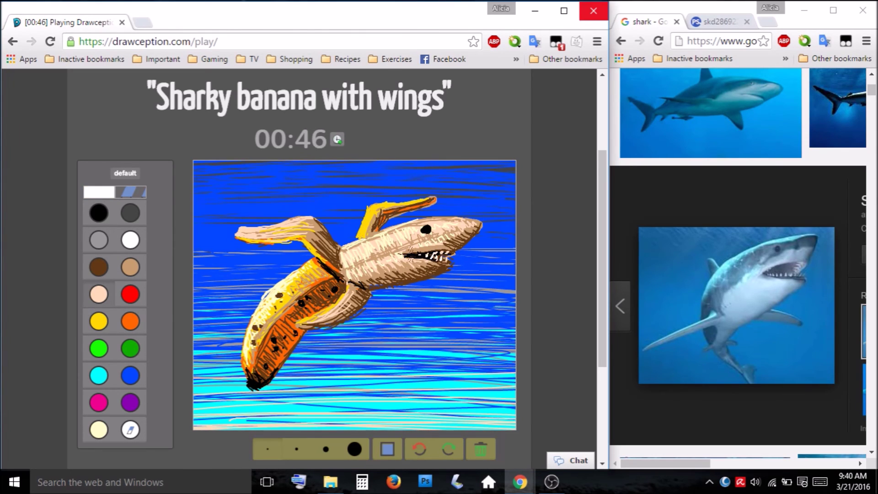
Step: Detail the shark's eye with fine brown and black strokes around it and a white glint in the pupil
{"action": "left_click", "coordinate": [99, 267]}
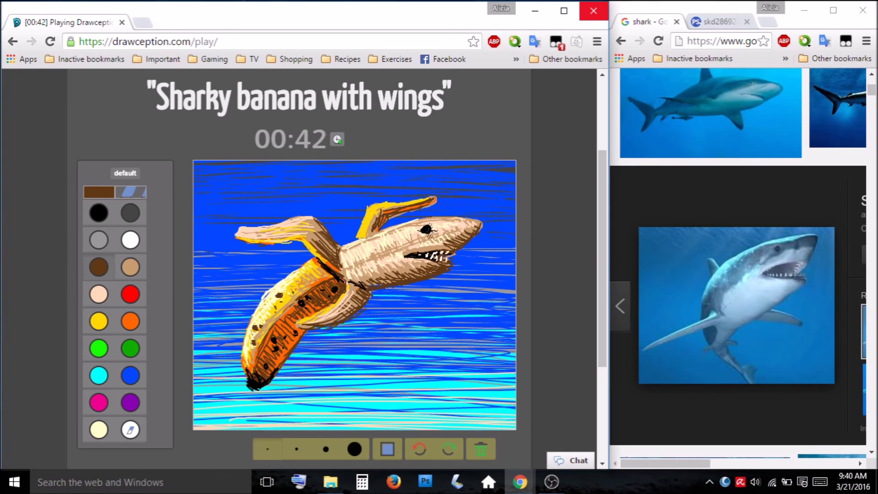
{"action": "left_click", "coordinate": [99, 212]}
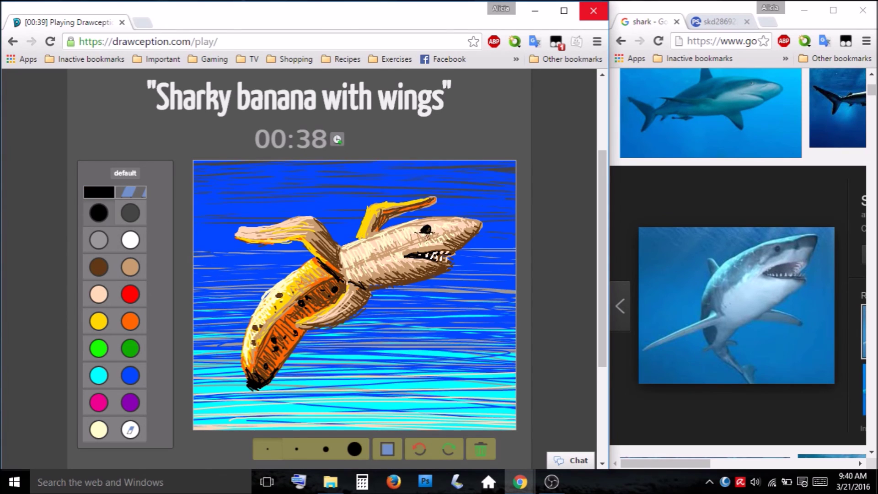
{"action": "left_click", "coordinate": [426, 229]}
{"action": "left_click", "coordinate": [131, 240]}
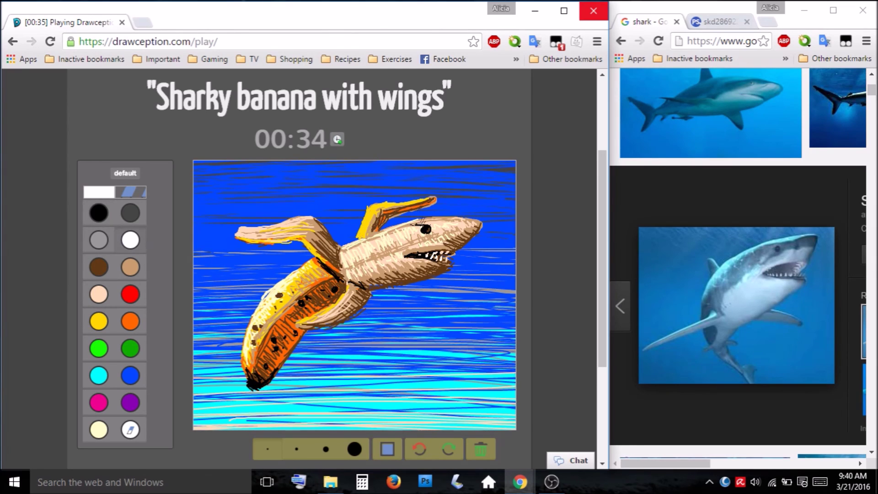
{"action": "left_click", "coordinate": [427, 228]}
Step: Draw a small tan dorsal fin on the shark's back beside the far wing, with peach highlights and brown shading
{"action": "left_click", "coordinate": [127, 271]}
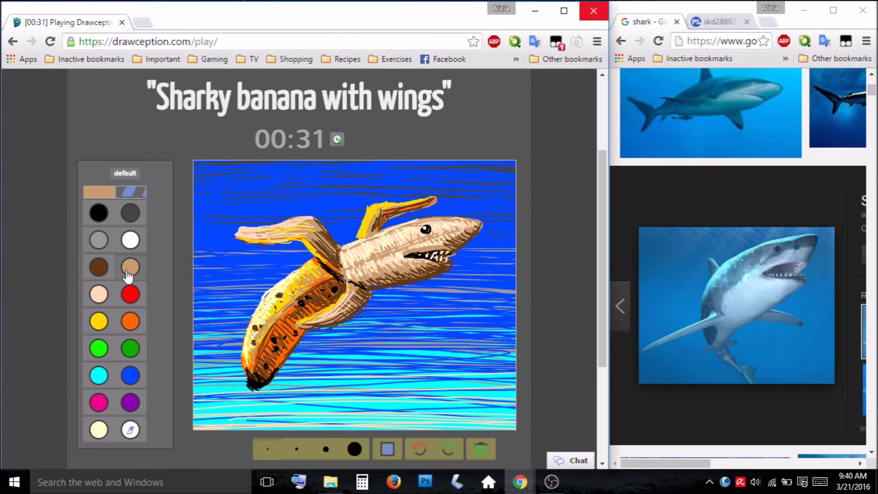
{"action": "left_click", "coordinate": [297, 452]}
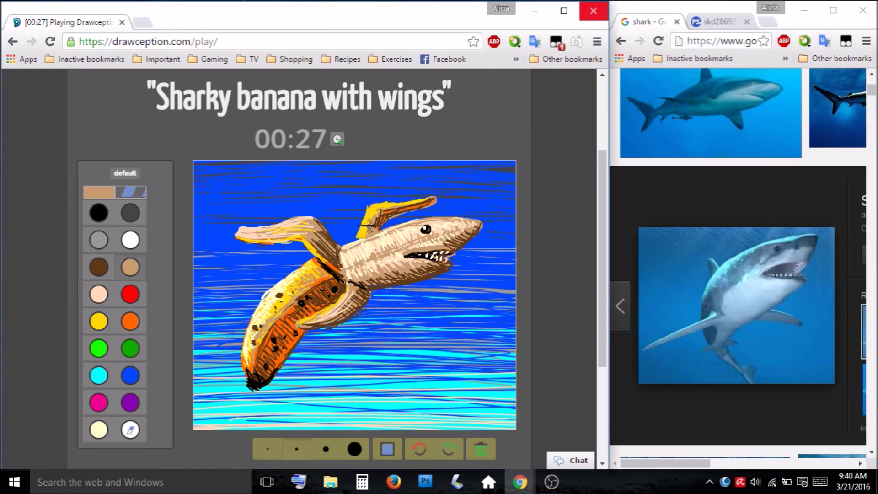
{"action": "left_click_drag", "start_coordinate": [354, 224], "coordinate": [365, 230]}
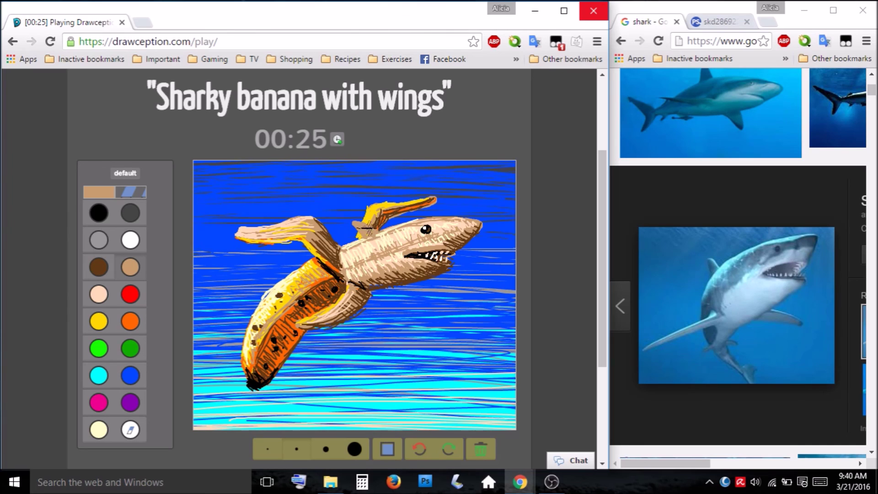
{"action": "left_click", "coordinate": [98, 294]}
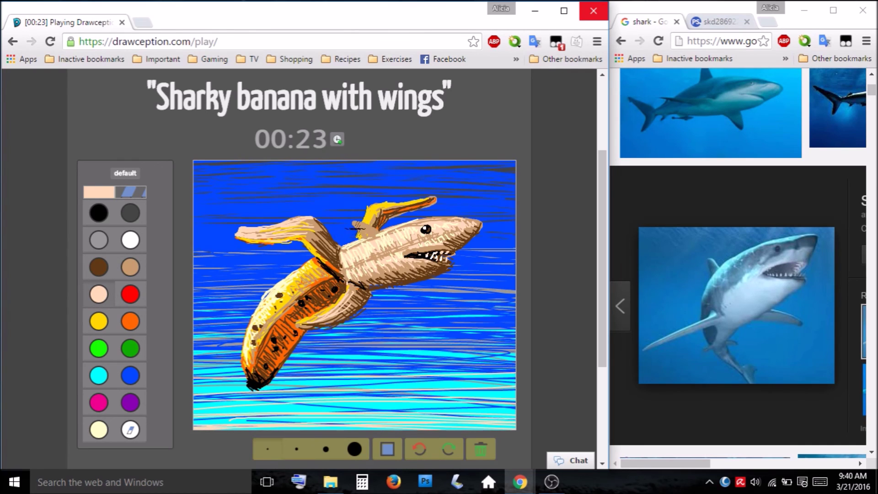
{"action": "mouse_move", "coordinate": [360, 231]}
{"action": "left_mouse_down"}
{"action": "mouse_move", "coordinate": [374, 230]}
{"action": "mouse_move", "coordinate": [361, 223]}
{"action": "mouse_move", "coordinate": [379, 235]}
{"action": "left_mouse_up"}
{"action": "left_click", "coordinate": [99, 267]}
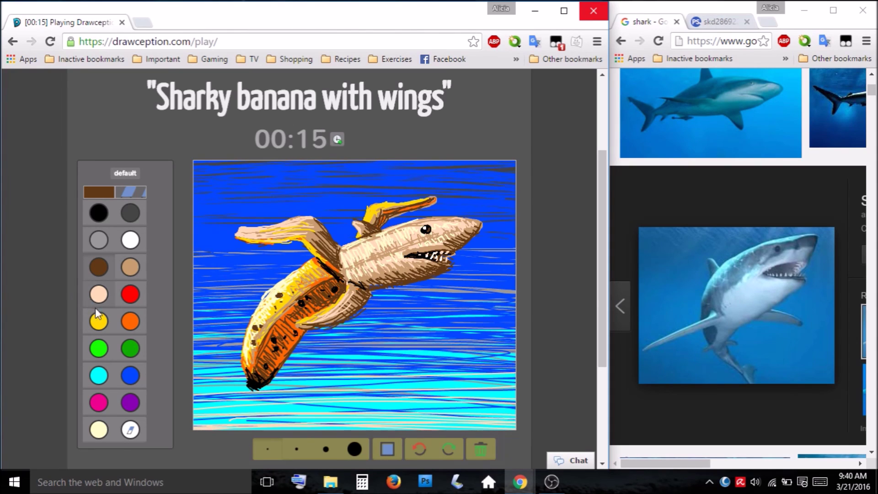
Step: Add white highlights to the dorsal fin and the tip of the left wing
{"action": "left_click", "coordinate": [130, 240]}
{"action": "mouse_move", "coordinate": [347, 252]}
{"action": "left_mouse_down"}
{"action": "mouse_move", "coordinate": [385, 235]}
{"action": "mouse_move", "coordinate": [358, 227]}
{"action": "left_mouse_up"}
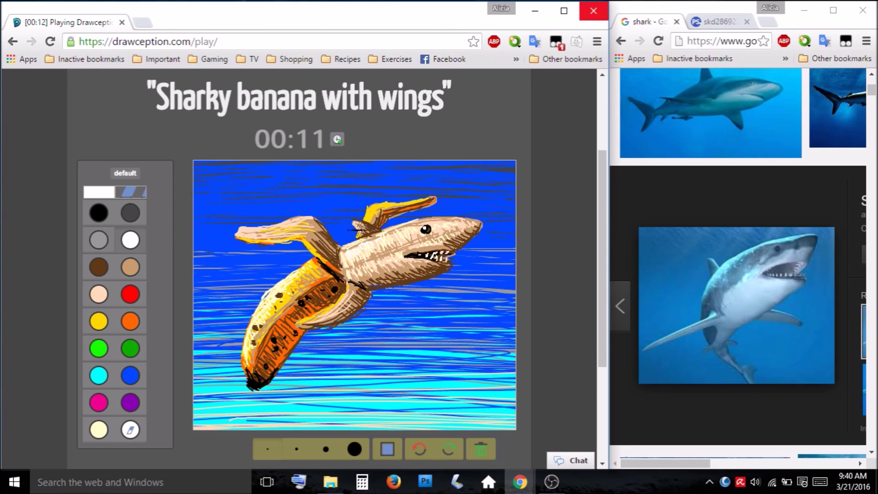
{"action": "mouse_move", "coordinate": [245, 235]}
{"action": "left_mouse_down"}
{"action": "mouse_move", "coordinate": [284, 223]}
{"action": "mouse_move", "coordinate": [236, 230]}
{"action": "left_mouse_up"}
Step: Add cream highlights along the upper edge of the far wing
{"action": "left_click", "coordinate": [98, 430]}
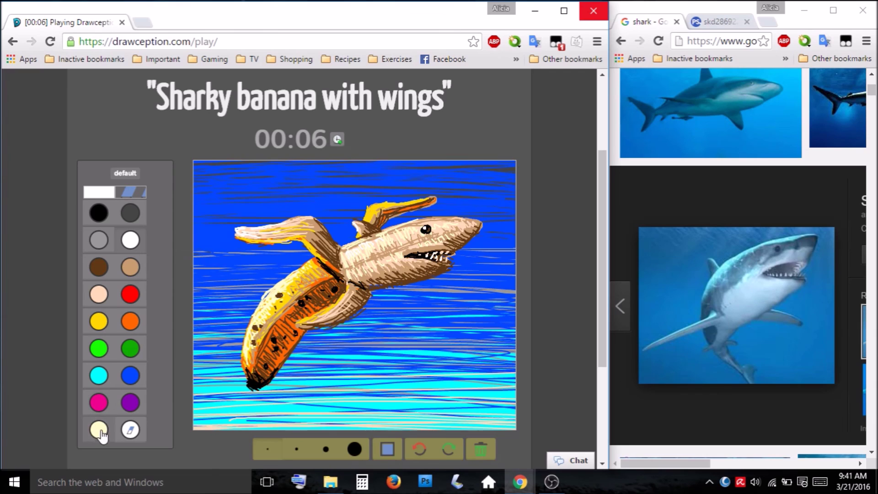
{"action": "left_click_drag", "start_coordinate": [371, 209], "coordinate": [367, 208]}
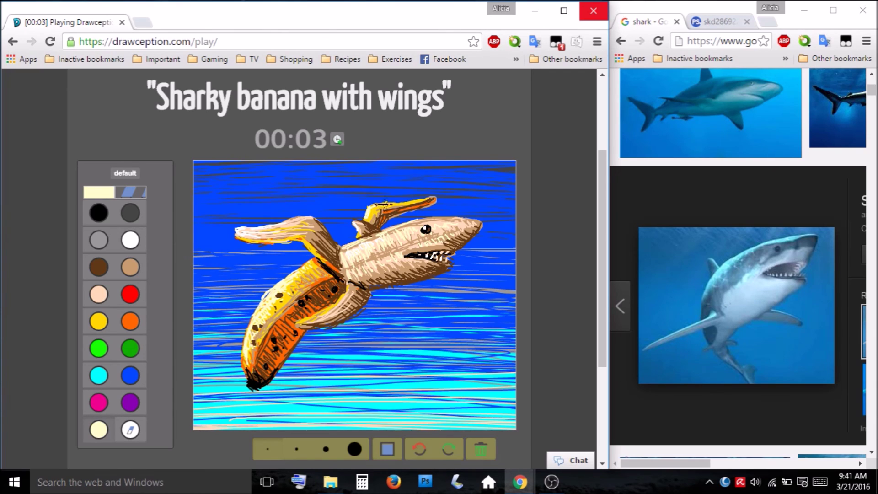
{"action": "left_click", "coordinate": [98, 376]}
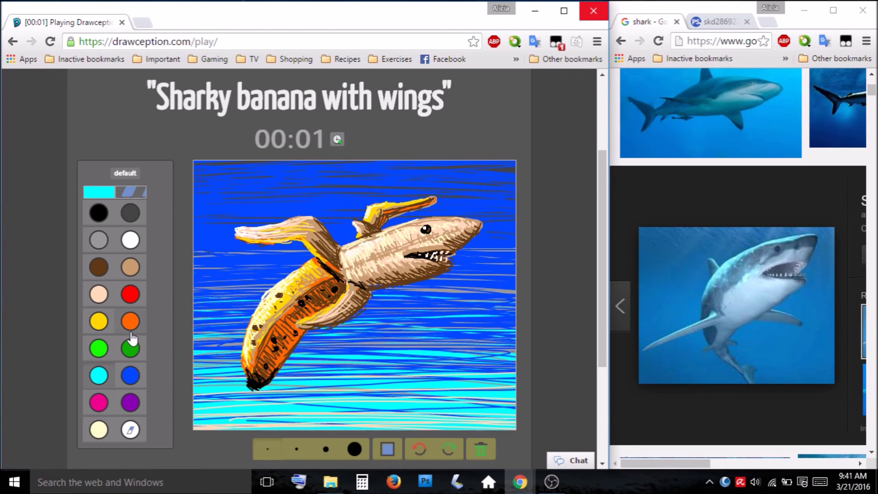